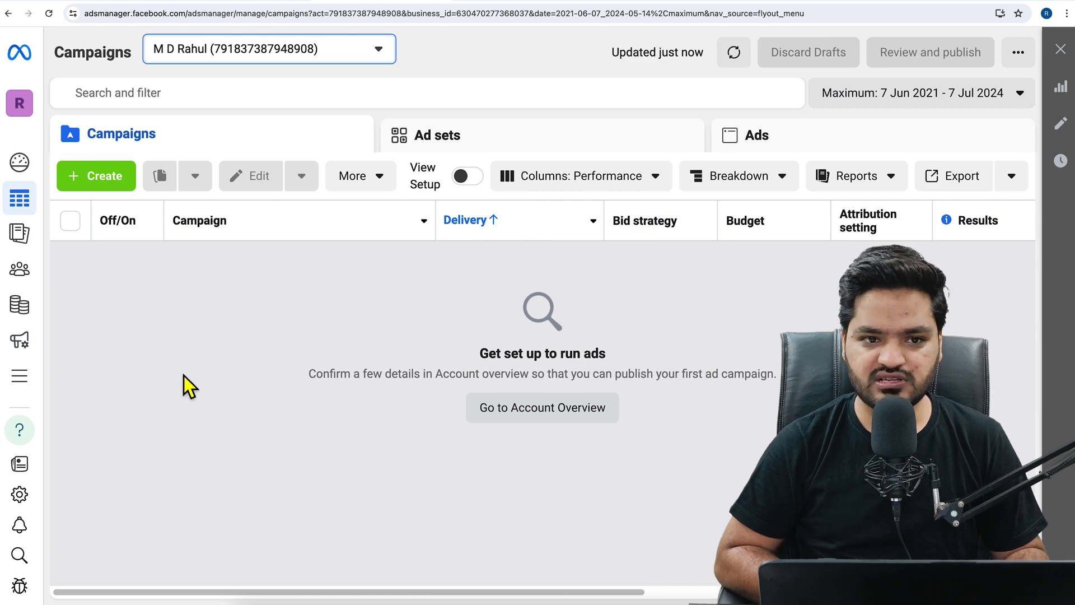
Step: Open Events Manager from the All tools list in Meta Ads Manager
mouse_move(34, 196)
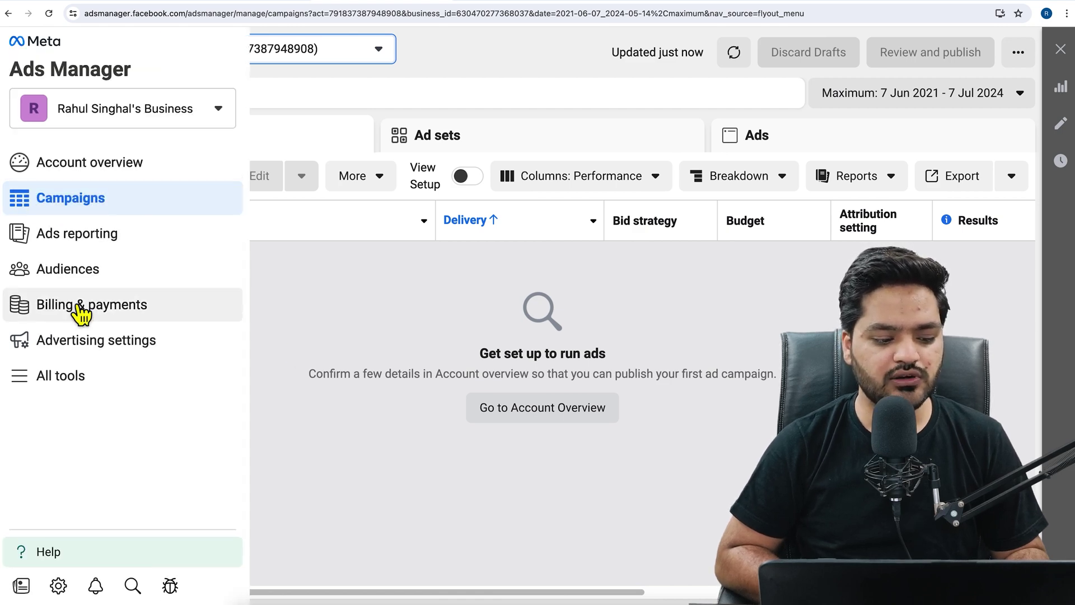
left_click(104, 383)
scroll(379, 414, "down", 1)
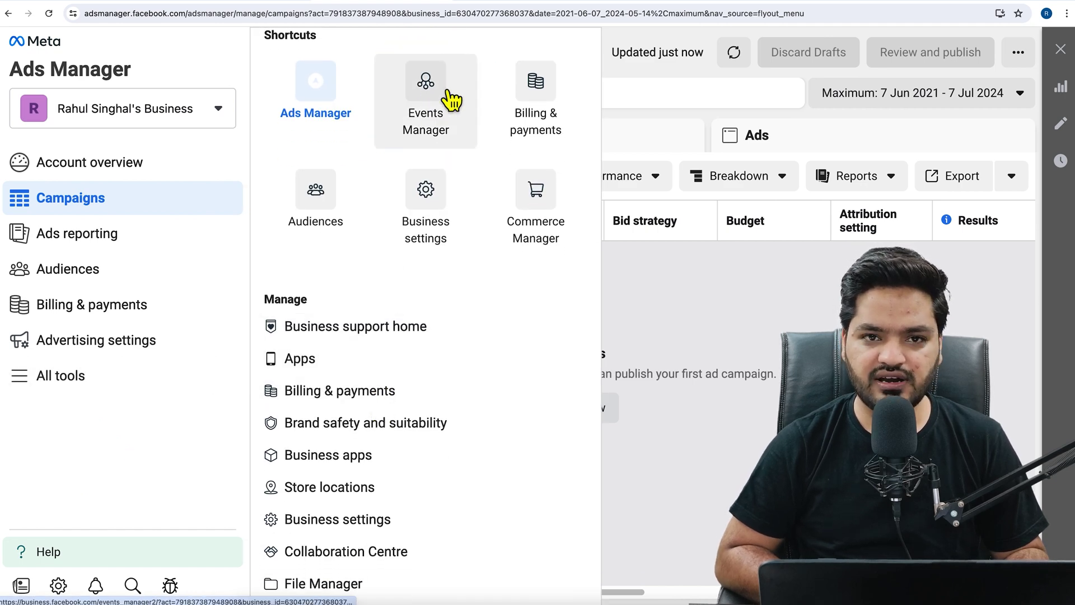
scroll(396, 314, "down", 3)
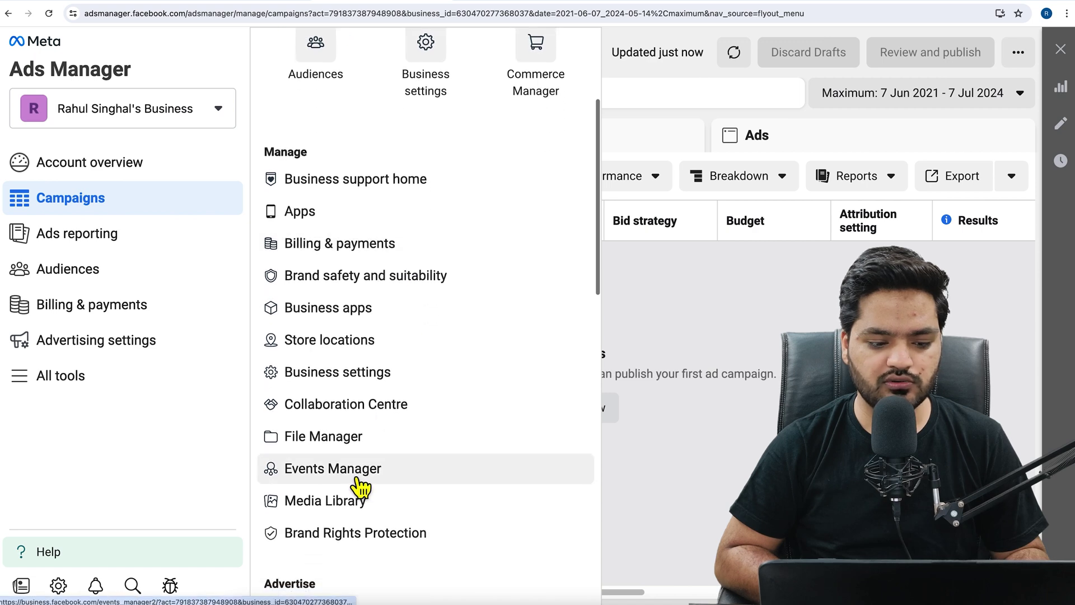
left_click(358, 482)
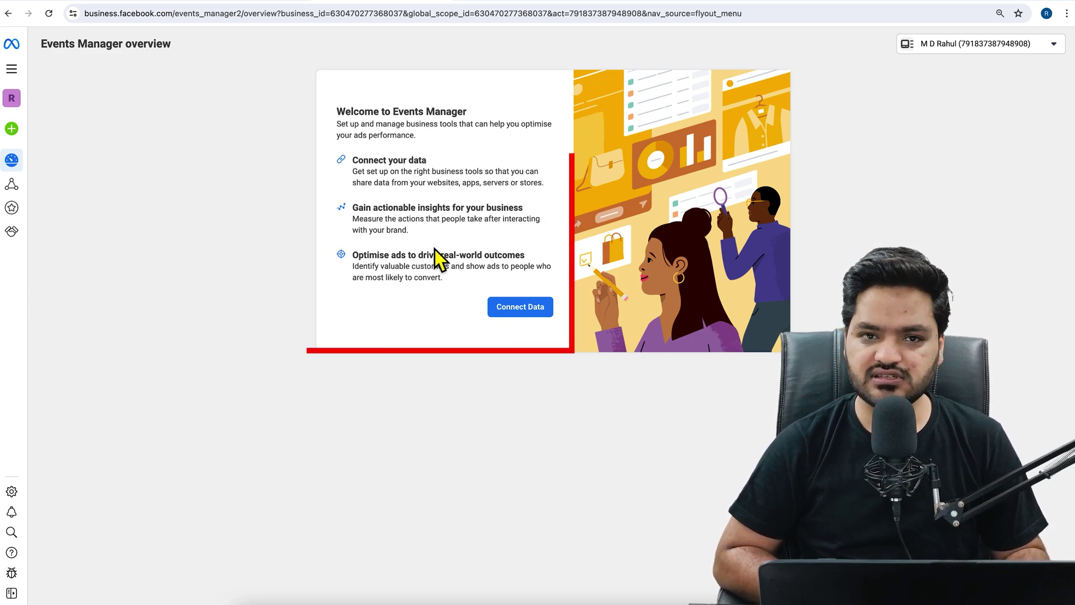
Step: Create a new dataset named 'LearnWP Pixel' and choose to connect the website manually
left_click(526, 320)
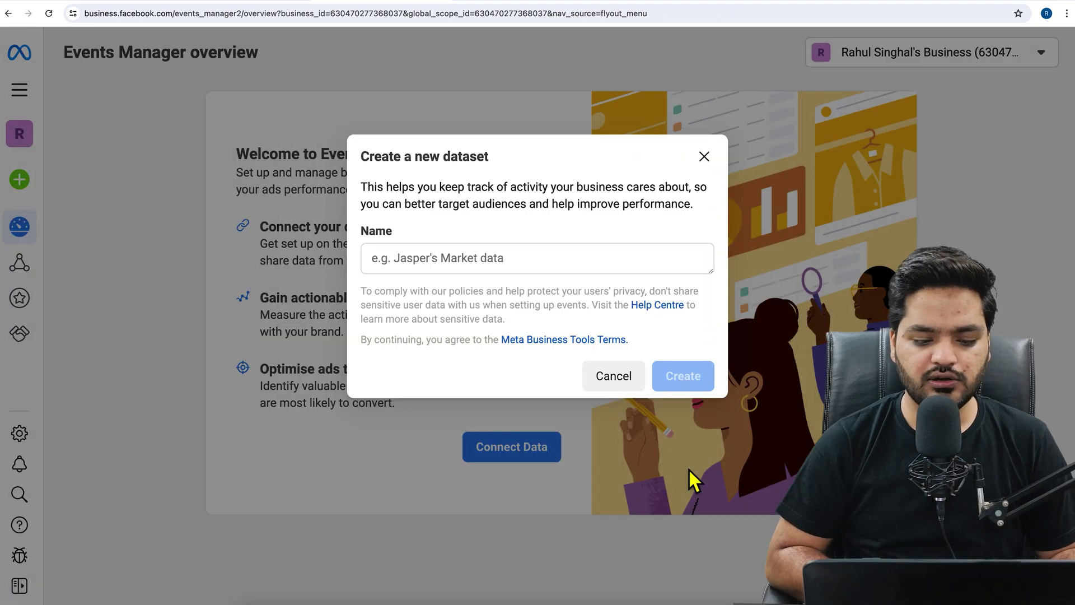
left_click(505, 269)
type("L")
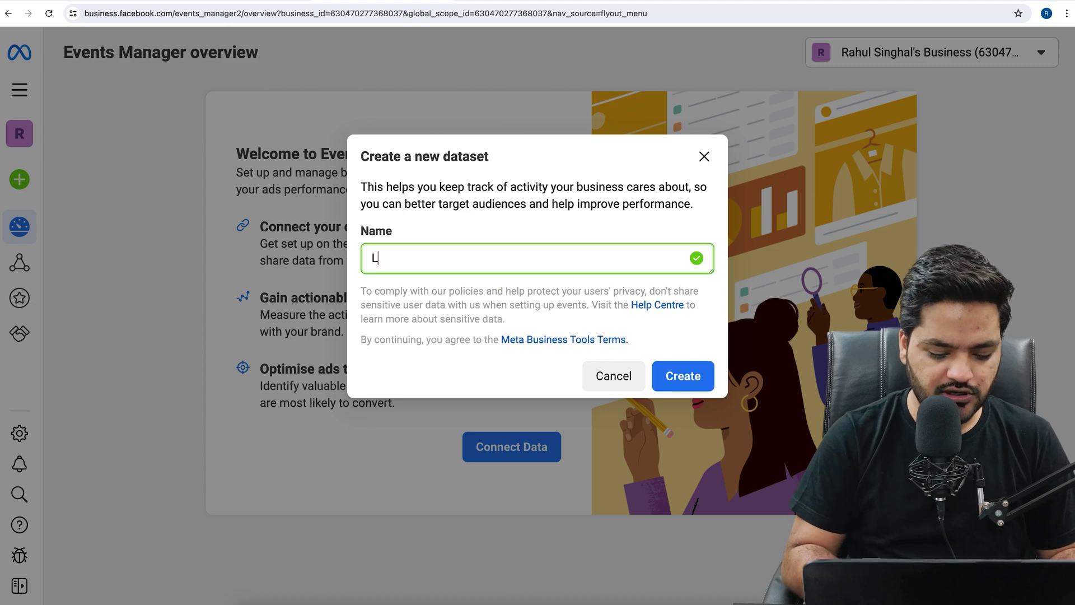
type("earn")
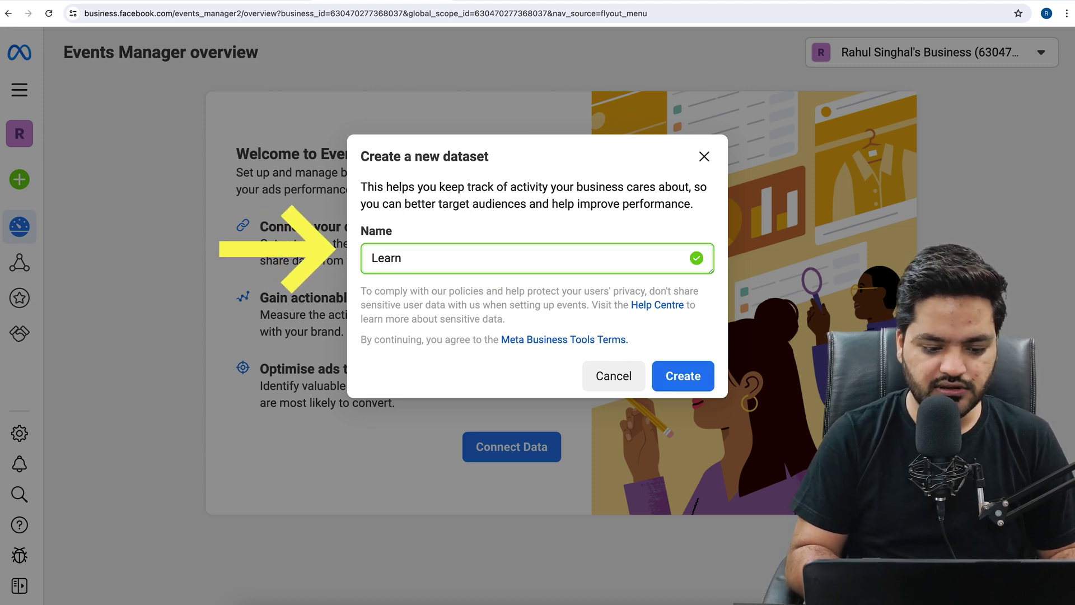
type("WP Pixel")
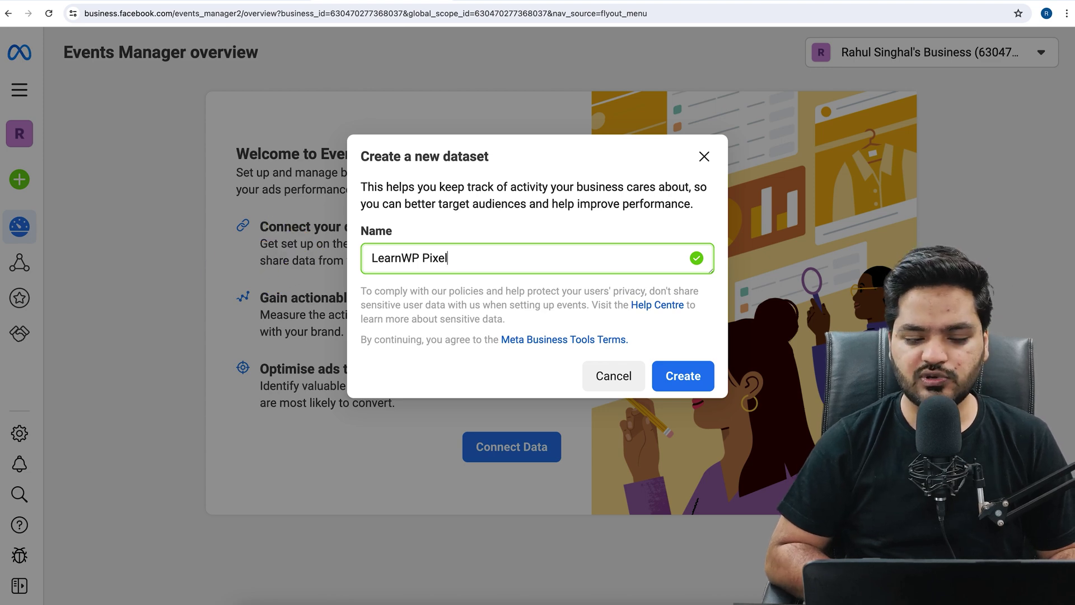
left_click(683, 375)
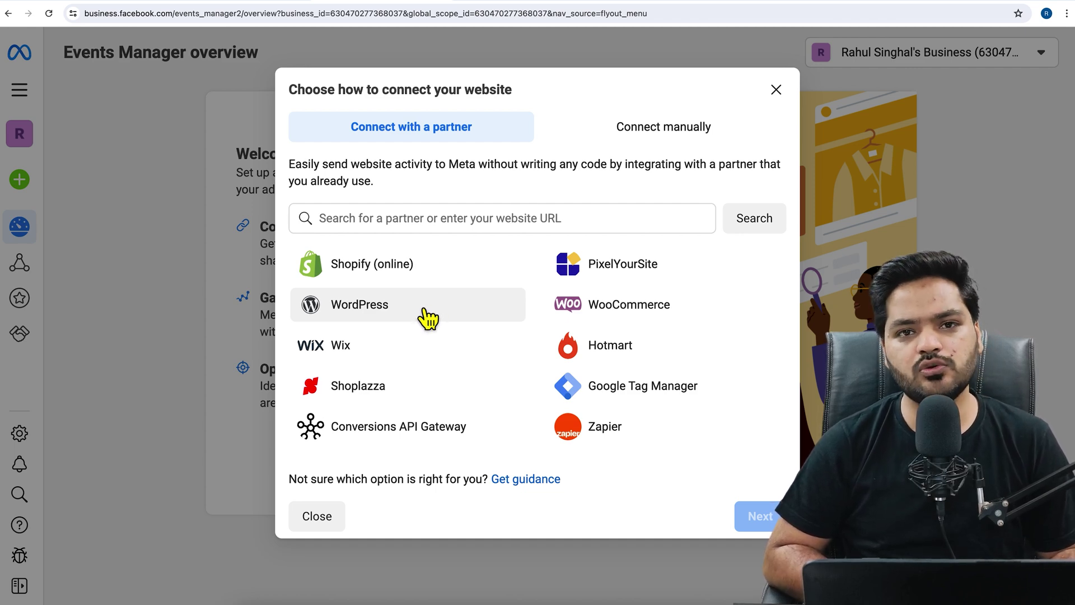
left_click(663, 133)
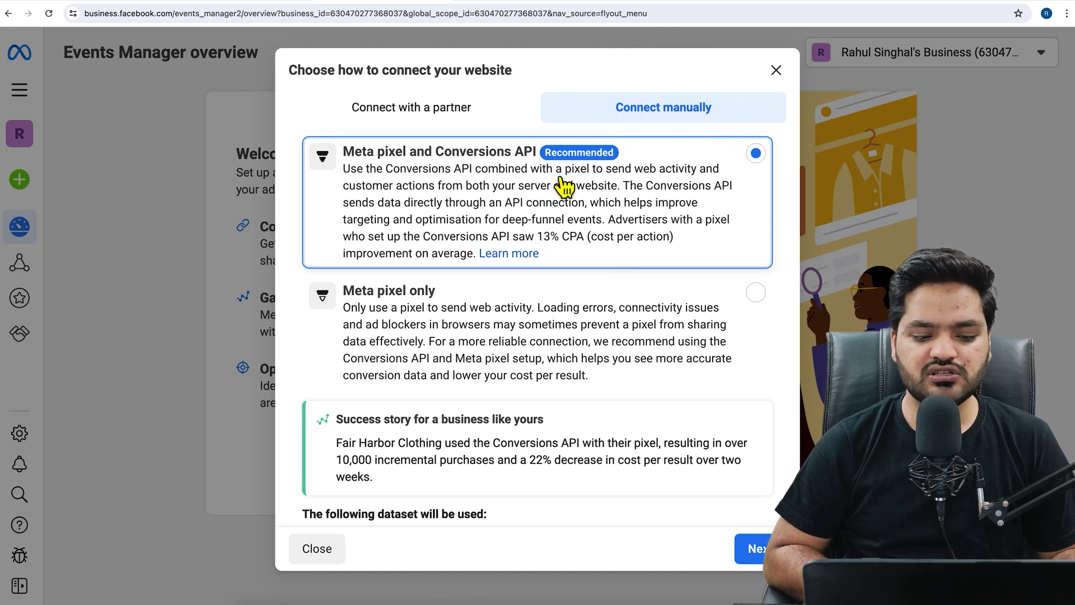
Step: Continue with Meta pixel plus Conversions API and open the Meta pixel setup instructions
scroll(694, 225, "down", 2)
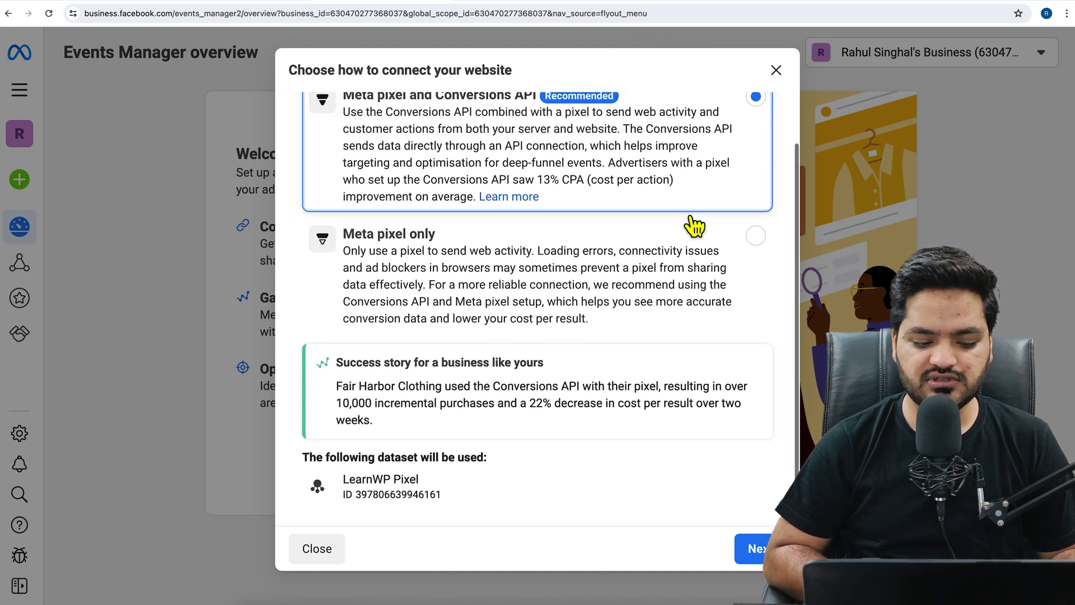
left_click(761, 553)
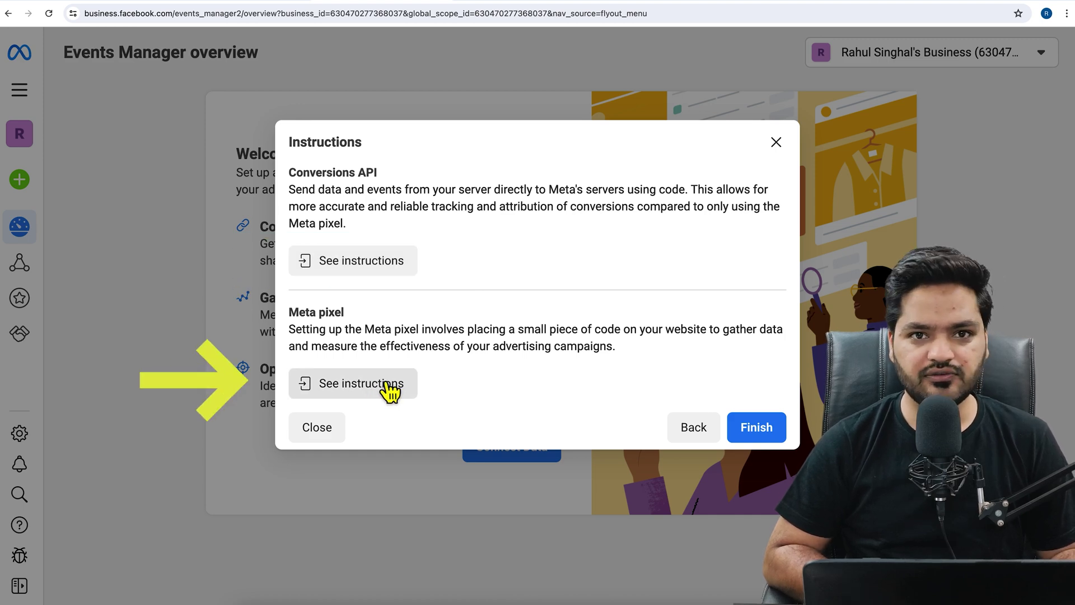
left_click(361, 383)
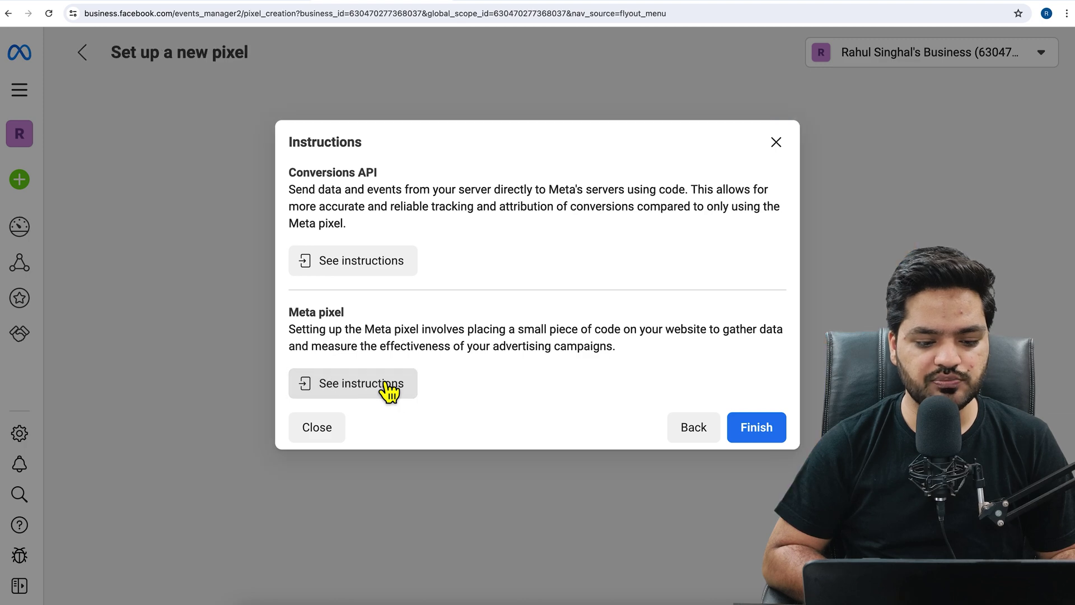
left_click(756, 427)
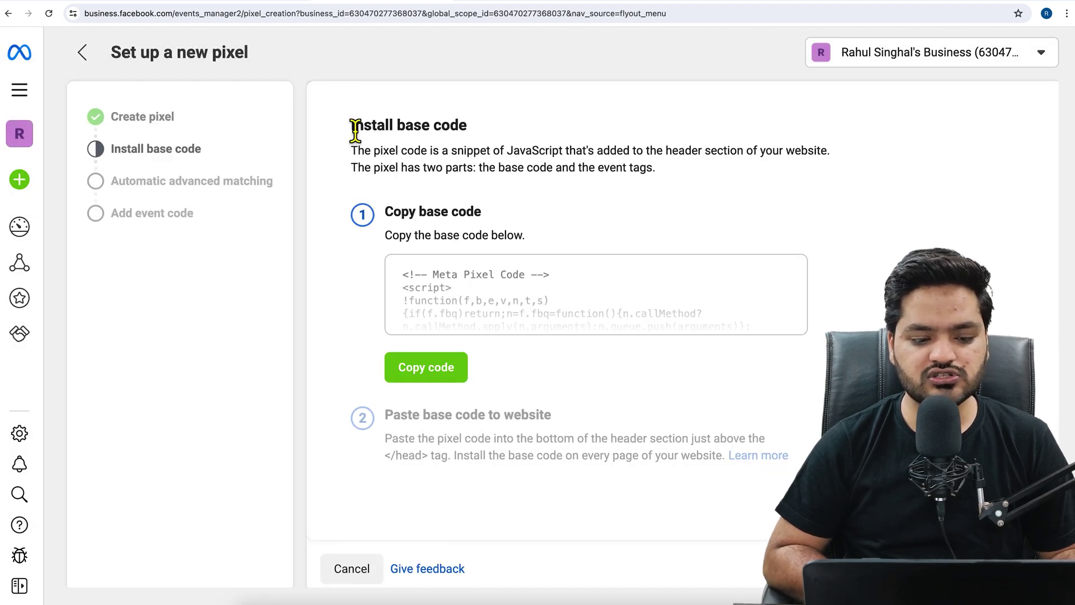
Step: Copy the Meta pixel base code and switch to the WordPress admin dashboard
left_click_drag(353, 126, 493, 142)
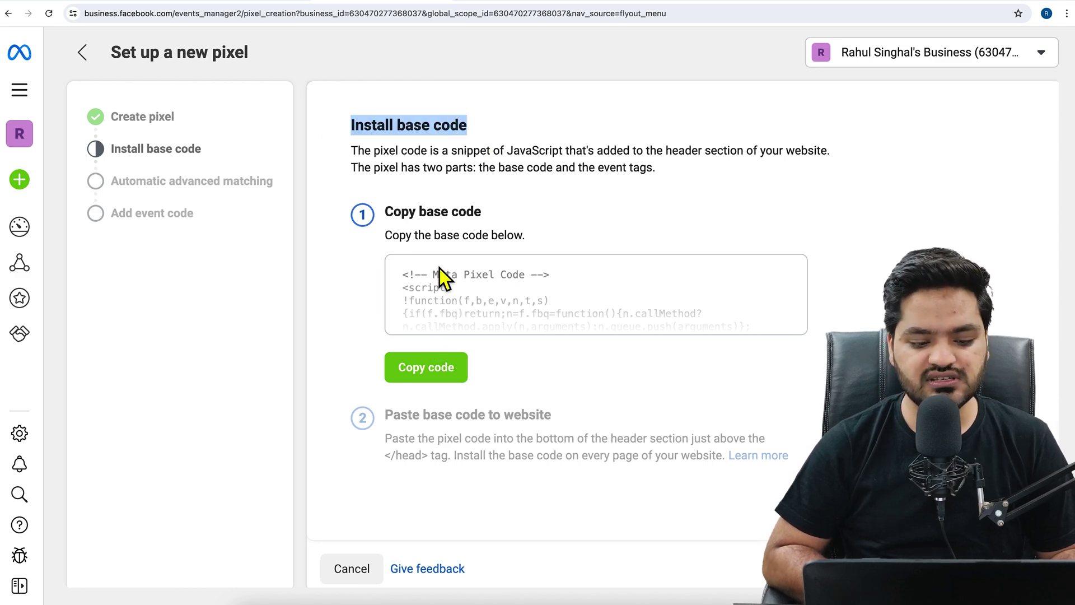
left_click_drag(420, 168, 498, 158)
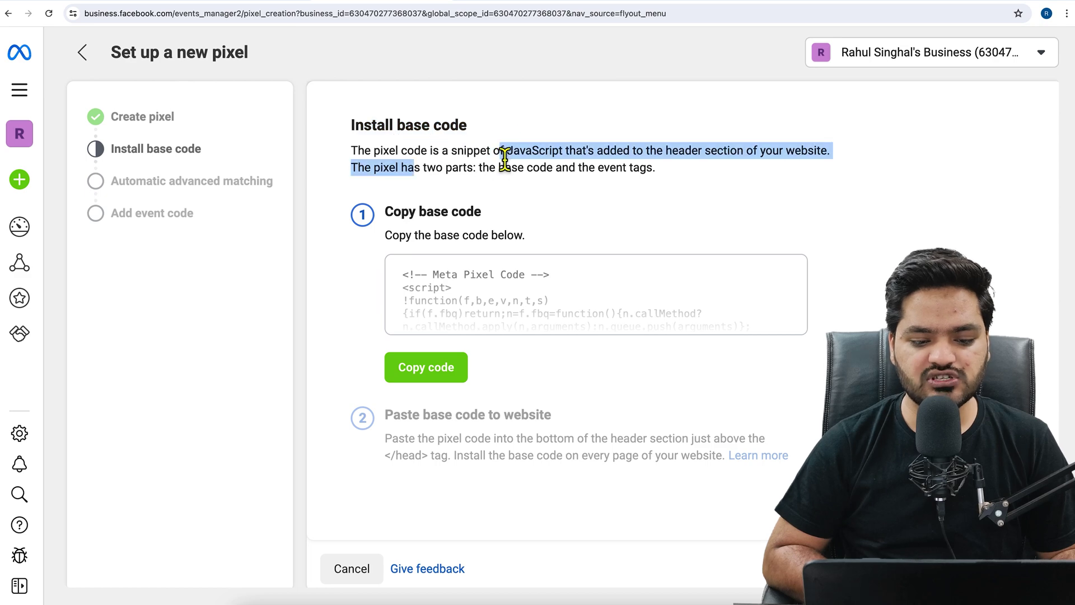
left_click(501, 164)
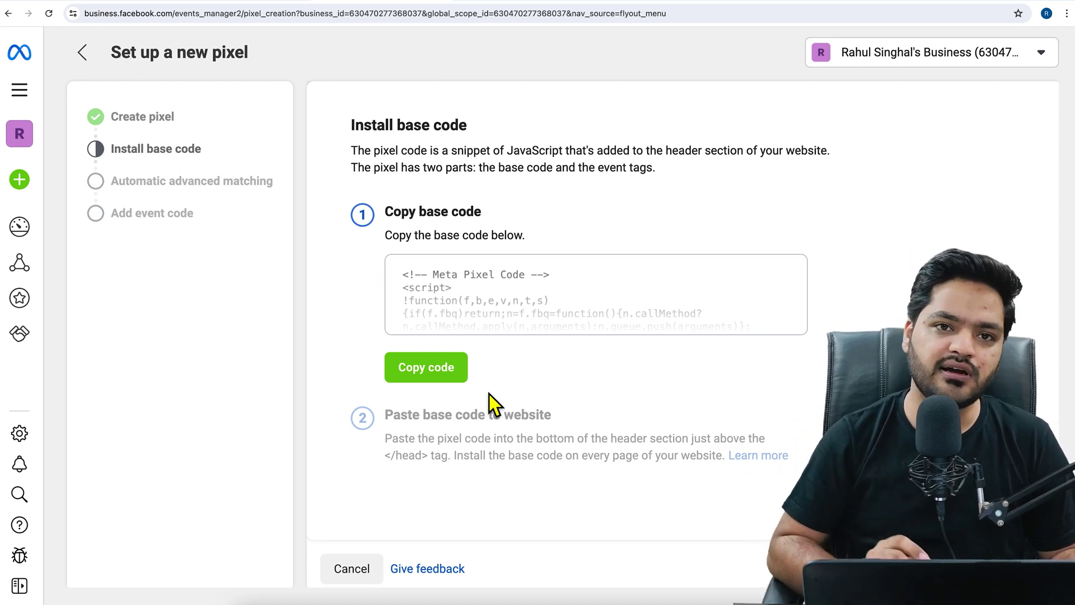
left_click(446, 375)
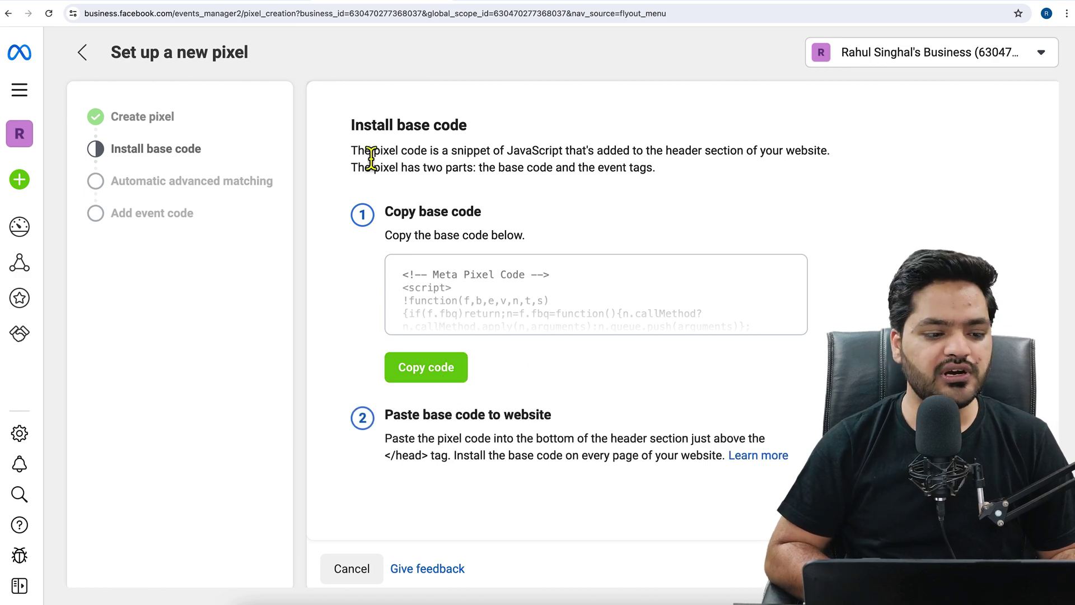
left_click(125, 5)
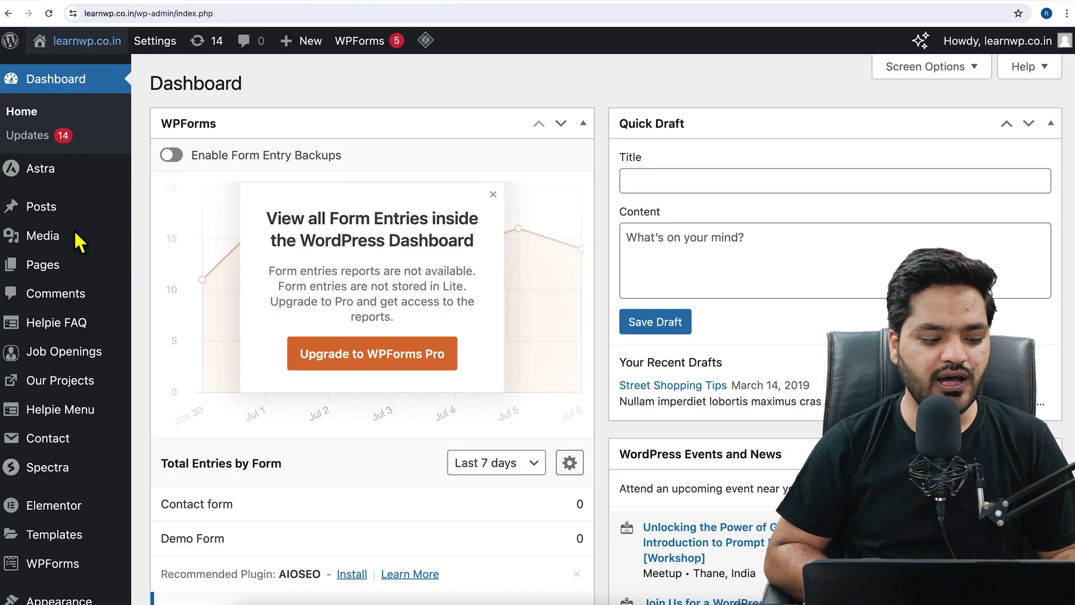
Step: Search the plugin directory for 'wpcode', then install and activate the WPCode plugin
scroll(75, 311, "down", 2)
mouse_move(72, 511)
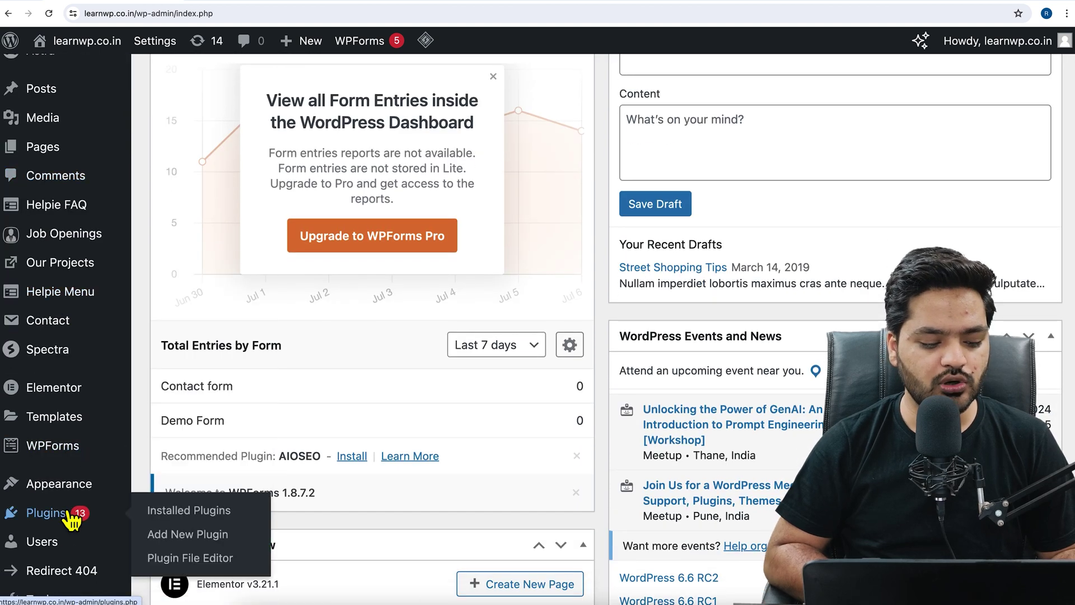
left_click(190, 540)
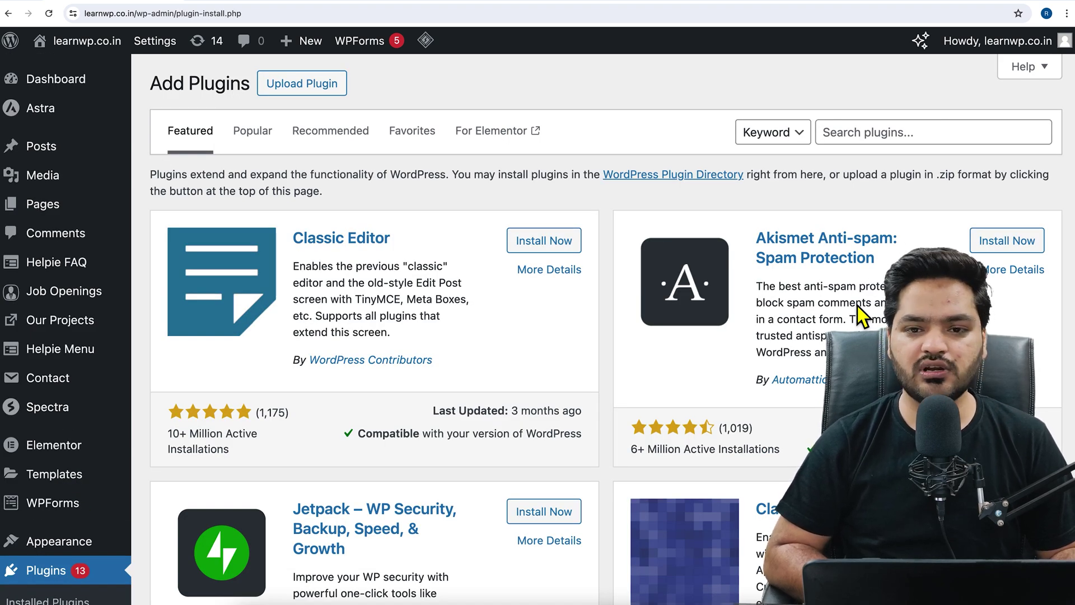
left_click(882, 137)
type("wp")
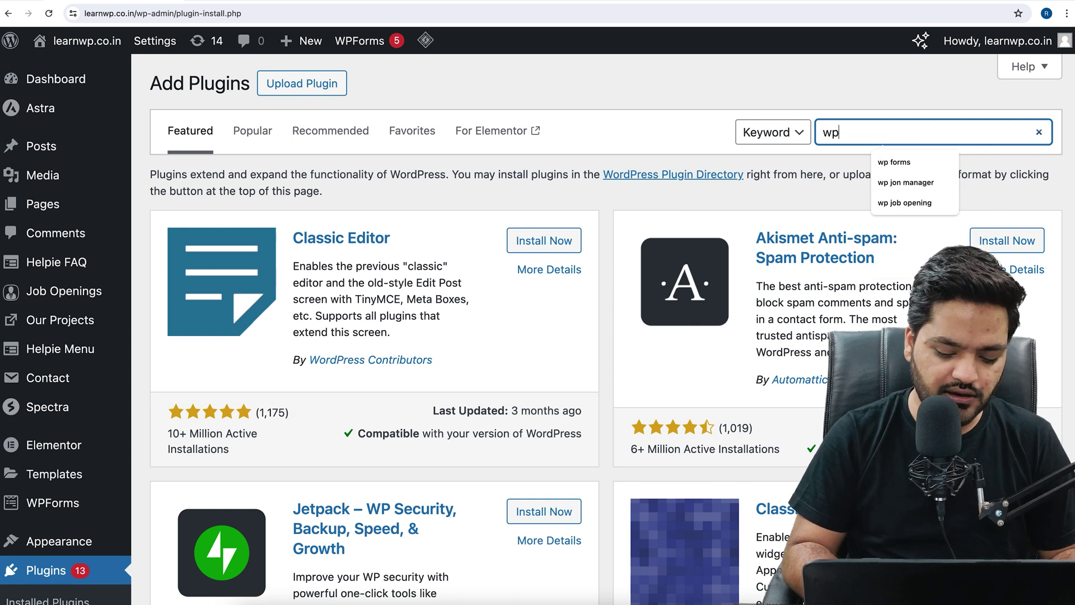
type("code")
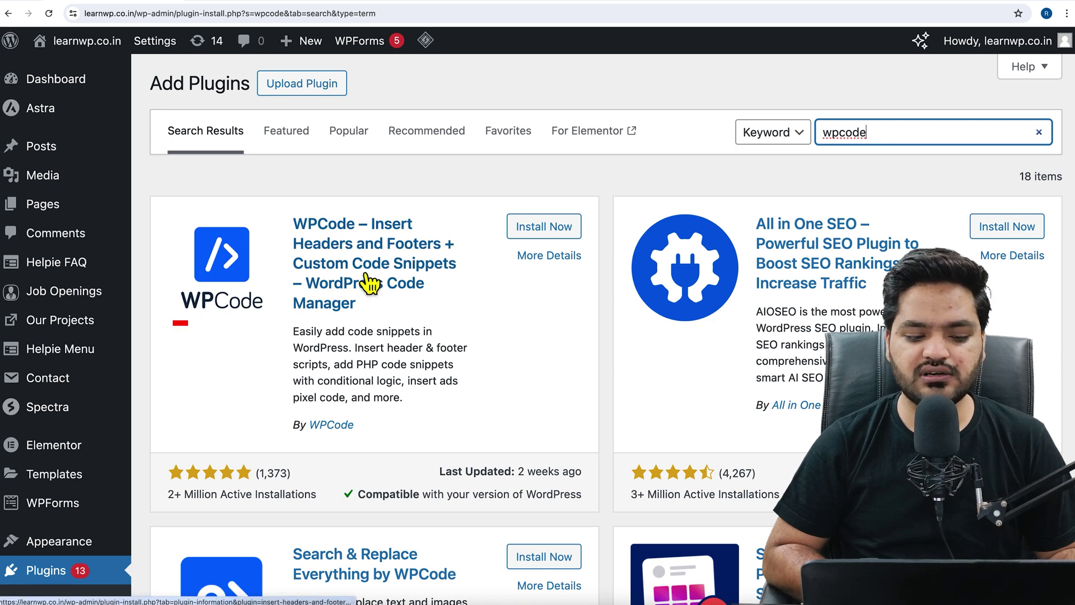
left_click(543, 226)
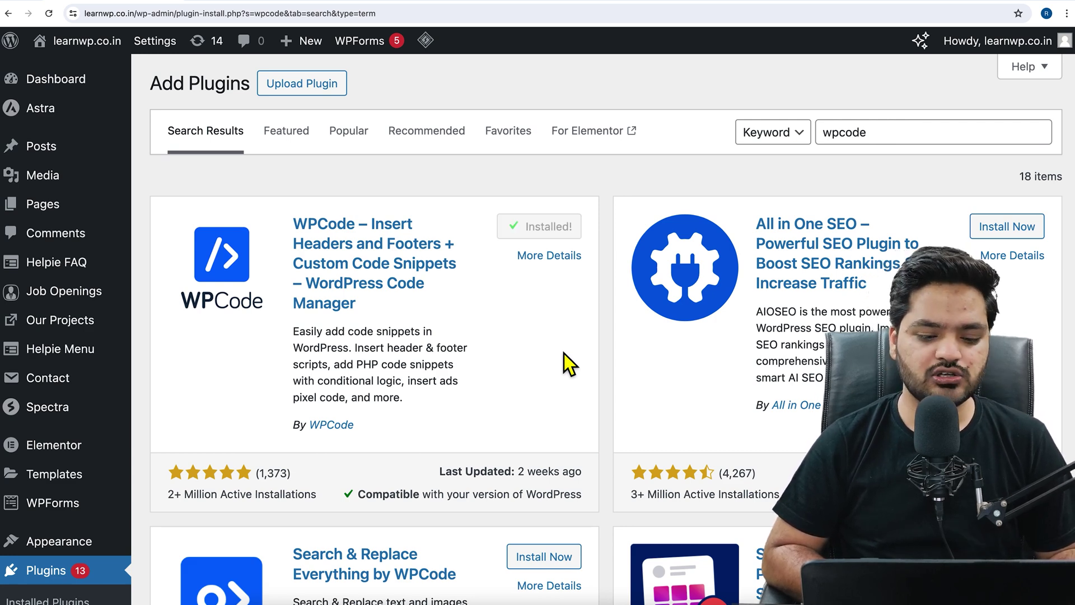
left_click(567, 236)
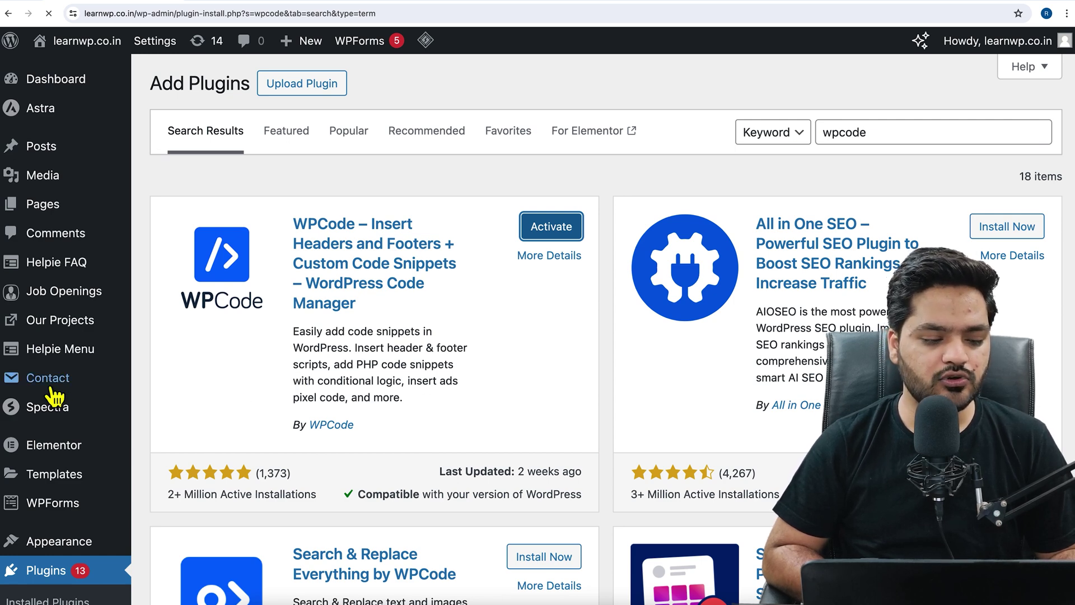
scroll(55, 396, "down", 6)
Step: Paste the Meta pixel base code into the Header box of WPCode's Header & Footer settings
scroll(54, 396, "down", 2)
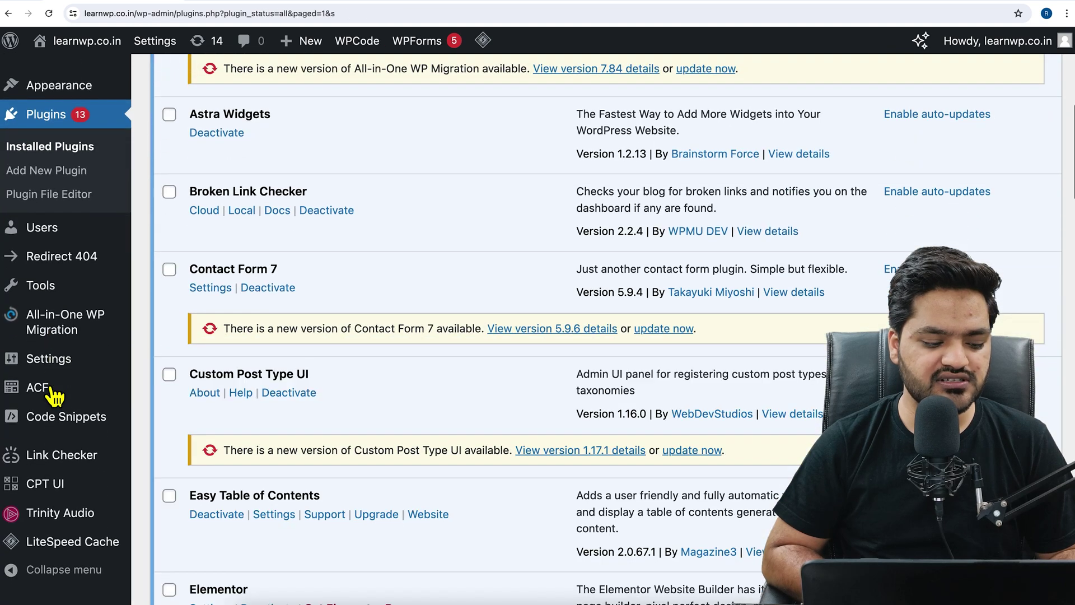
mouse_move(65, 440)
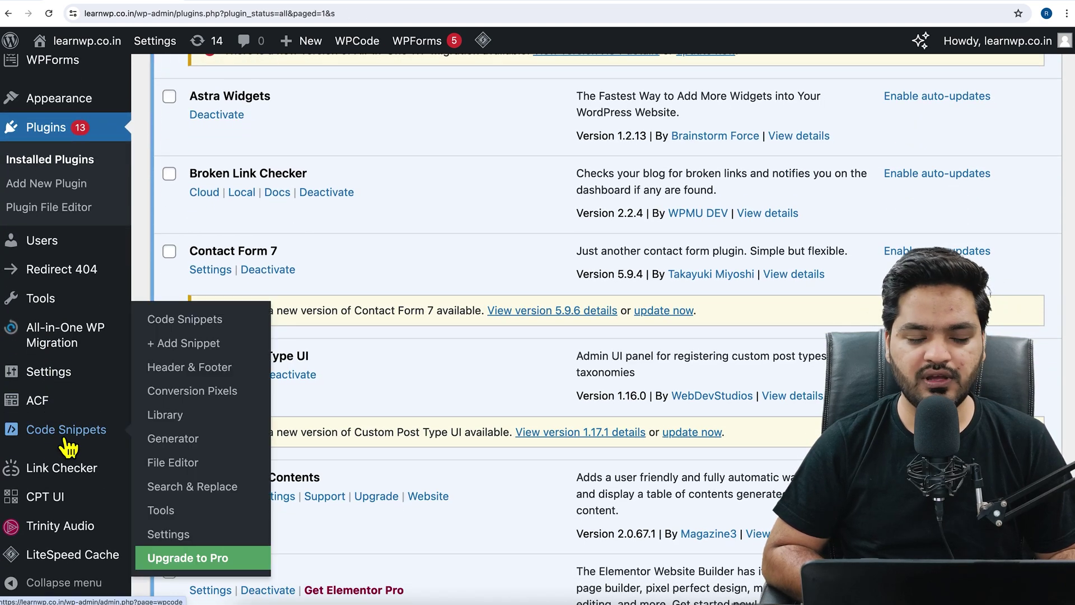
left_click(197, 372)
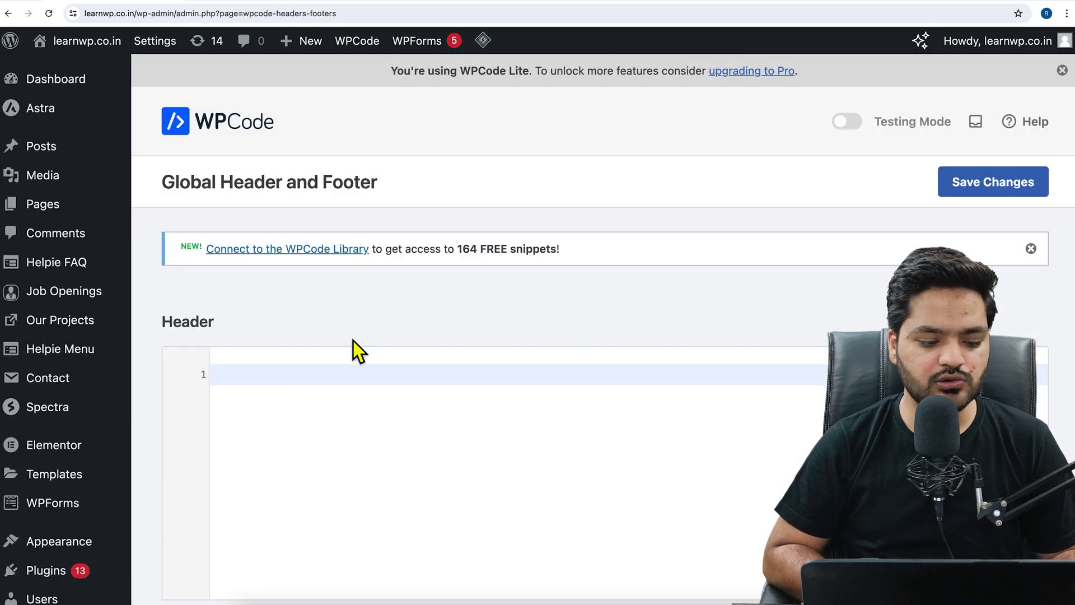
scroll(336, 330, "down", 2)
left_click_drag(164, 224, 237, 229)
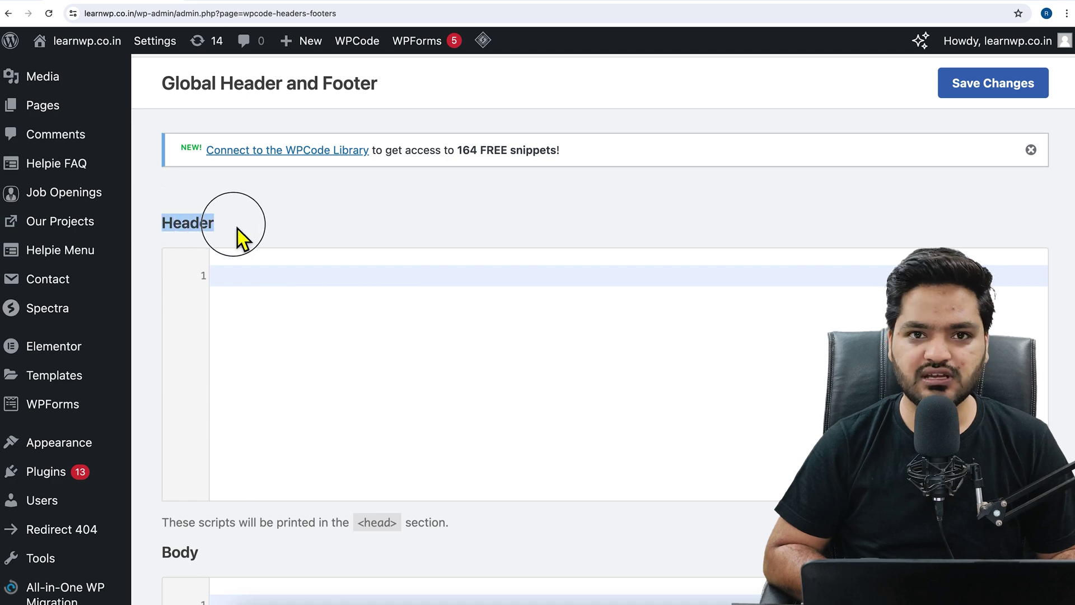
left_click(263, 280)
right_click(261, 274)
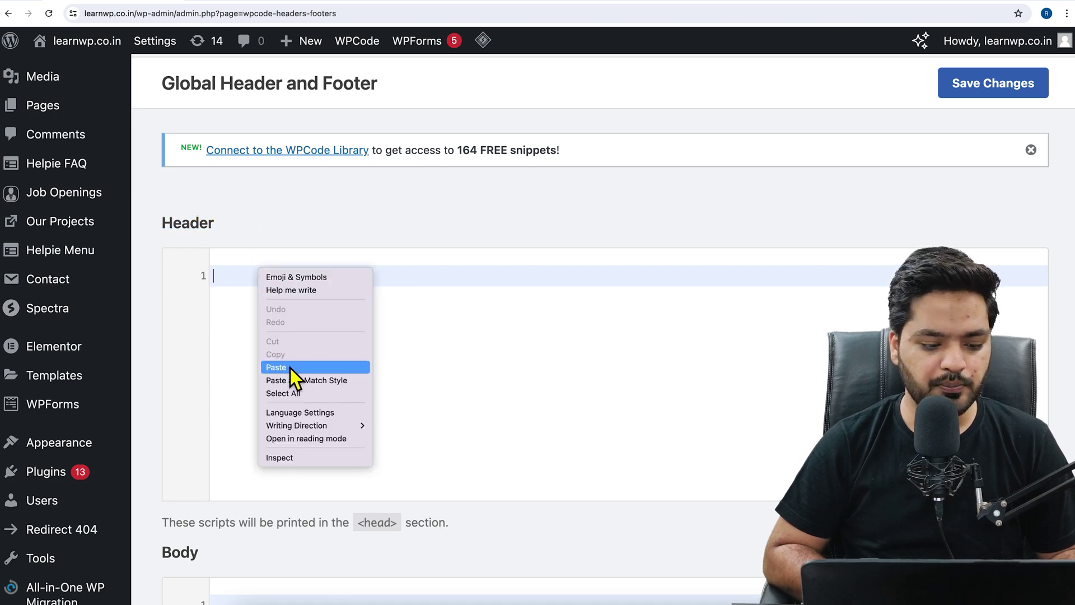
left_click(291, 371)
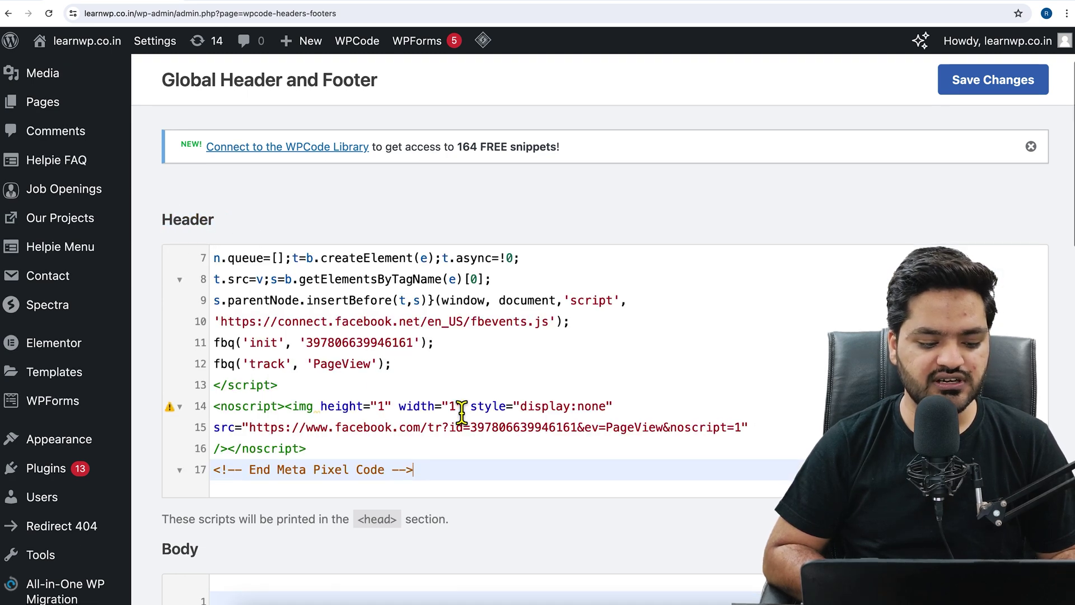
scroll(461, 412, "down", 1)
scroll(460, 369, "up", 3)
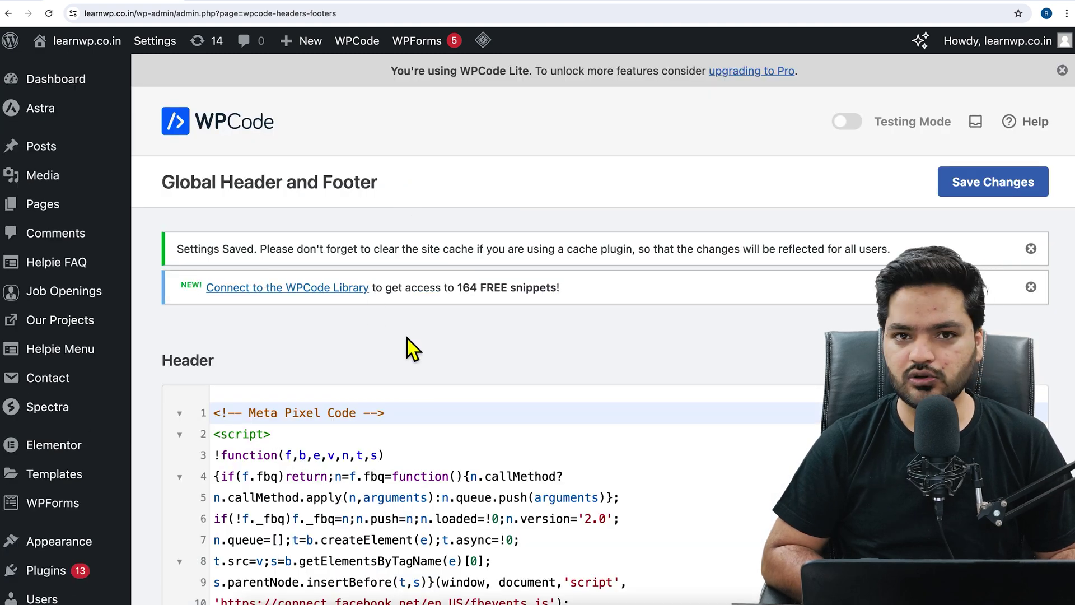
left_click(368, 7)
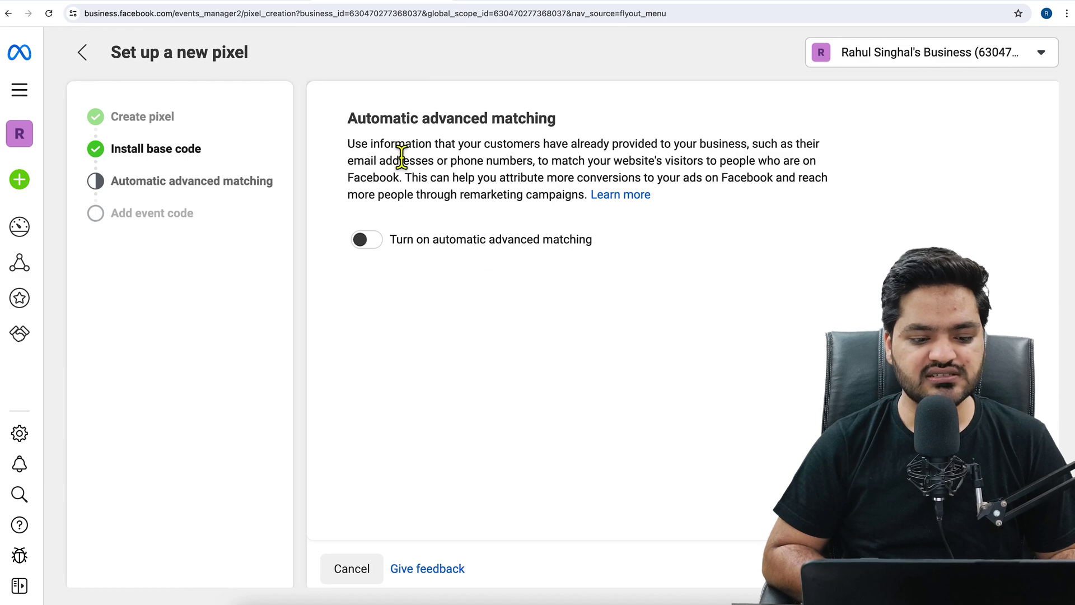
Step: Turn on automatic advanced matching with all nine customer information types enabled, then continue
left_click(379, 249)
left_click(394, 344)
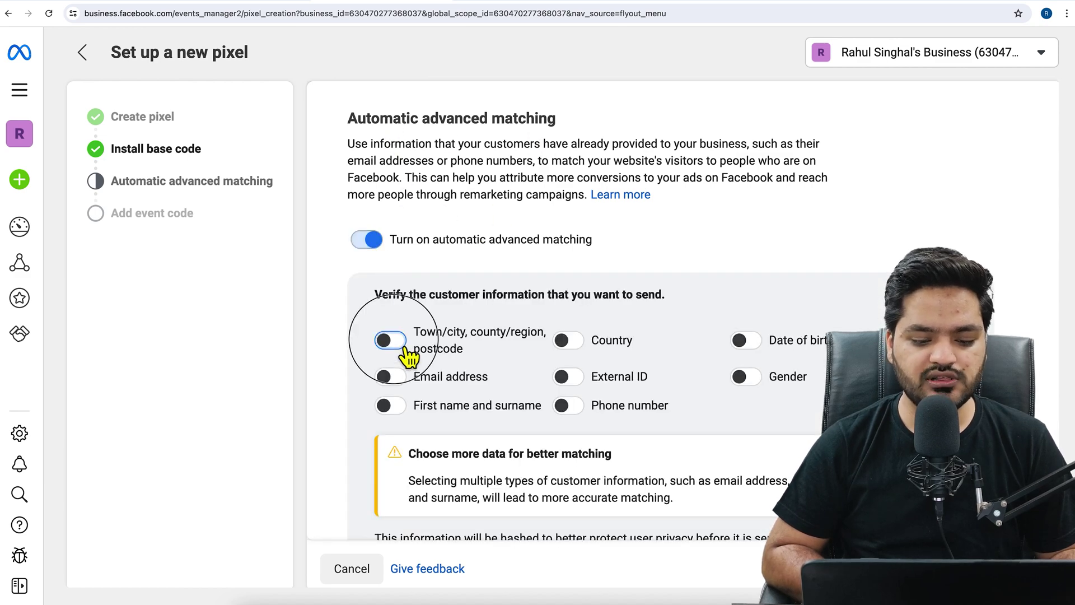
left_click(583, 341)
left_click(756, 342)
left_click(753, 378)
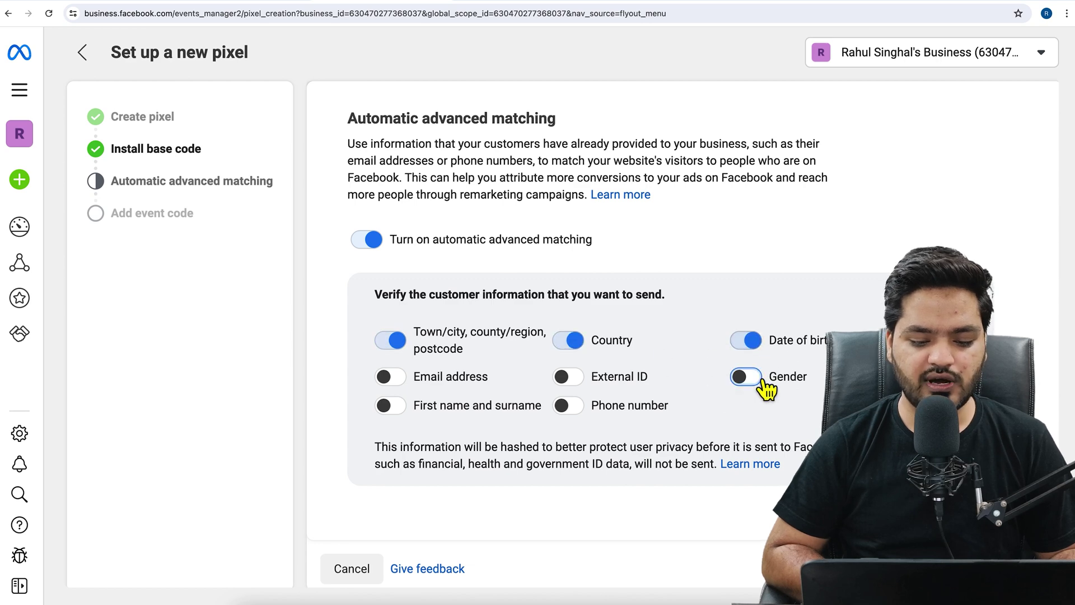
left_click(569, 376)
left_click(390, 376)
left_click(391, 405)
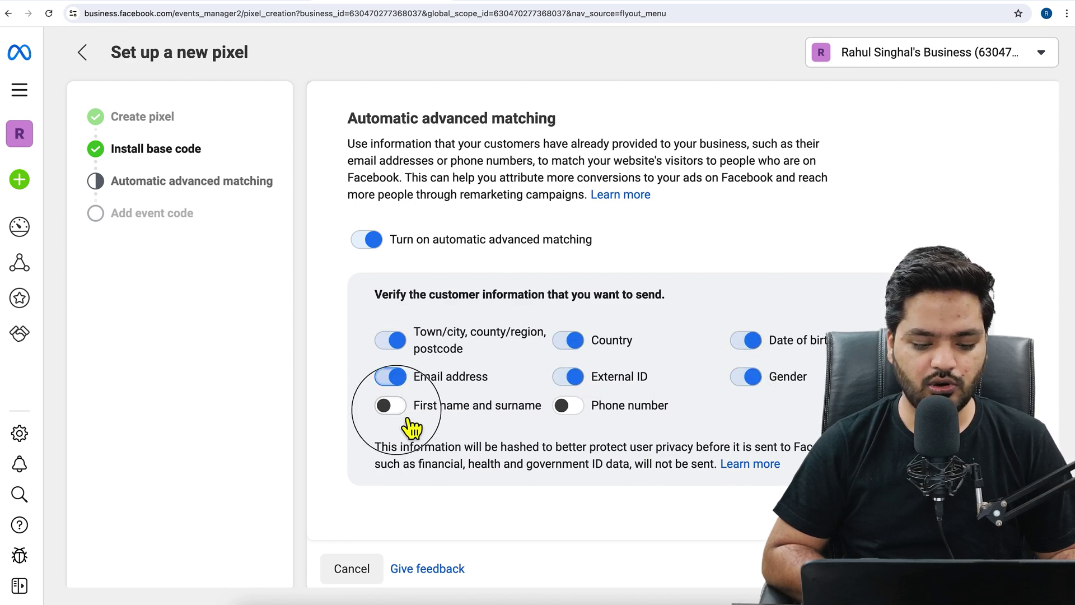
left_click(566, 405)
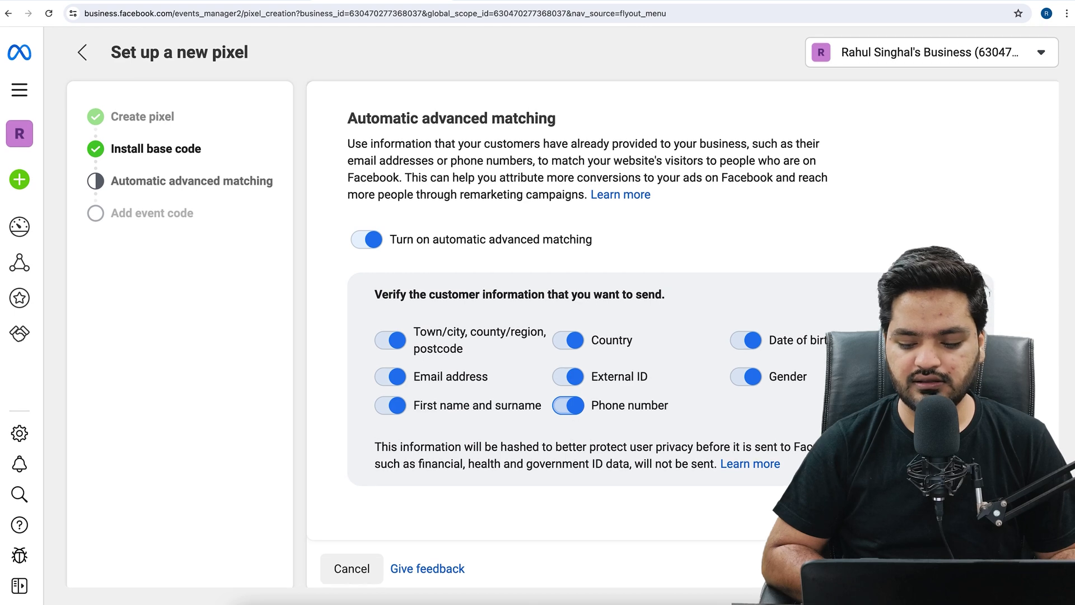
left_click(1030, 568)
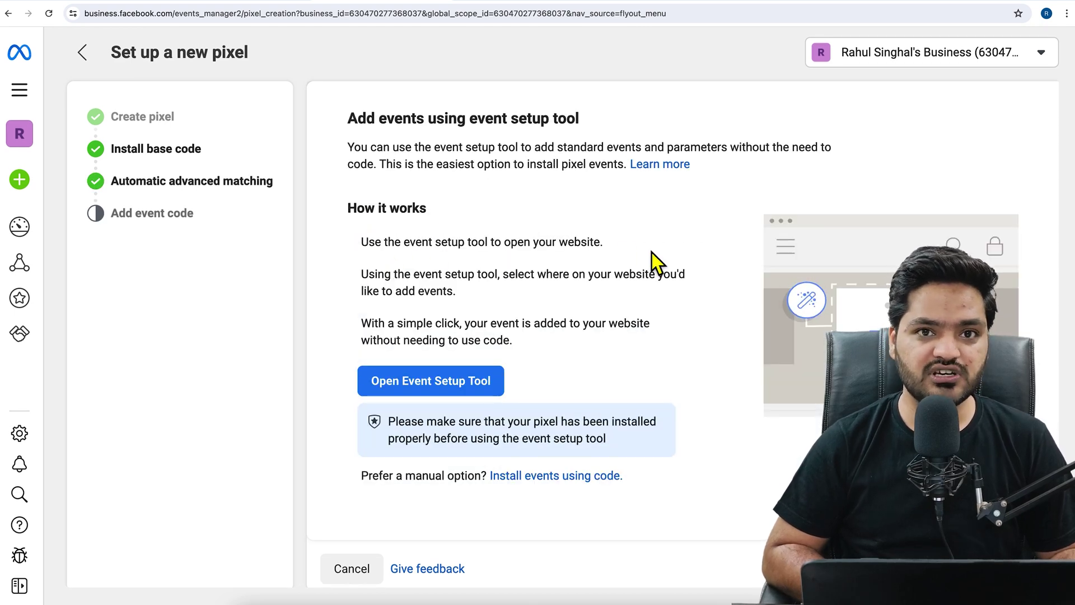
scroll(651, 253, "down", 1)
scroll(651, 253, "up", 1)
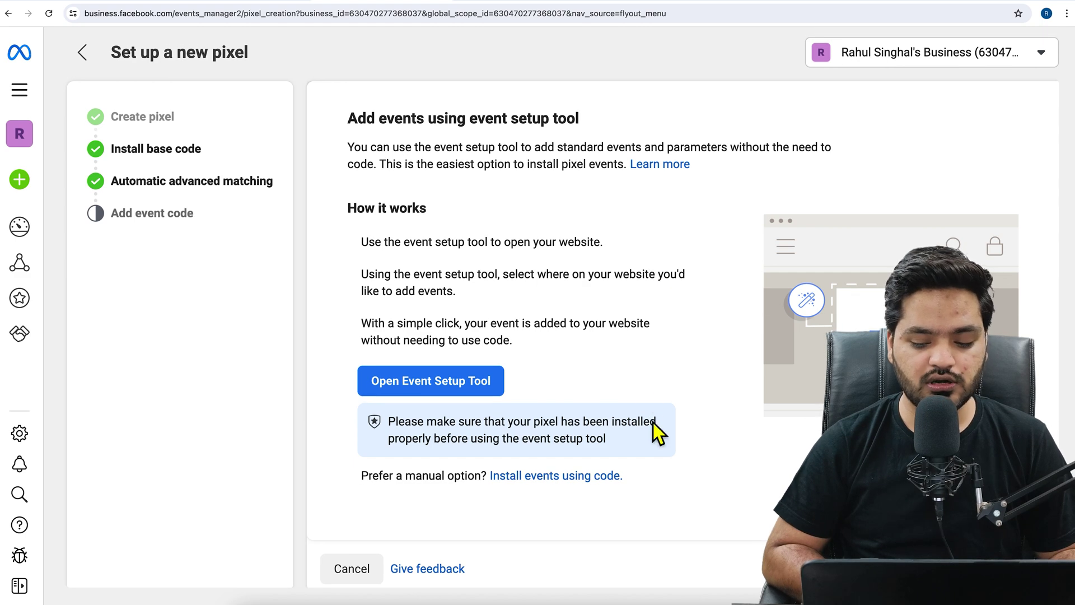
Step: Open the event setup tool on the learnwp.co.in site URL copied from the live site tab
left_click(448, 382)
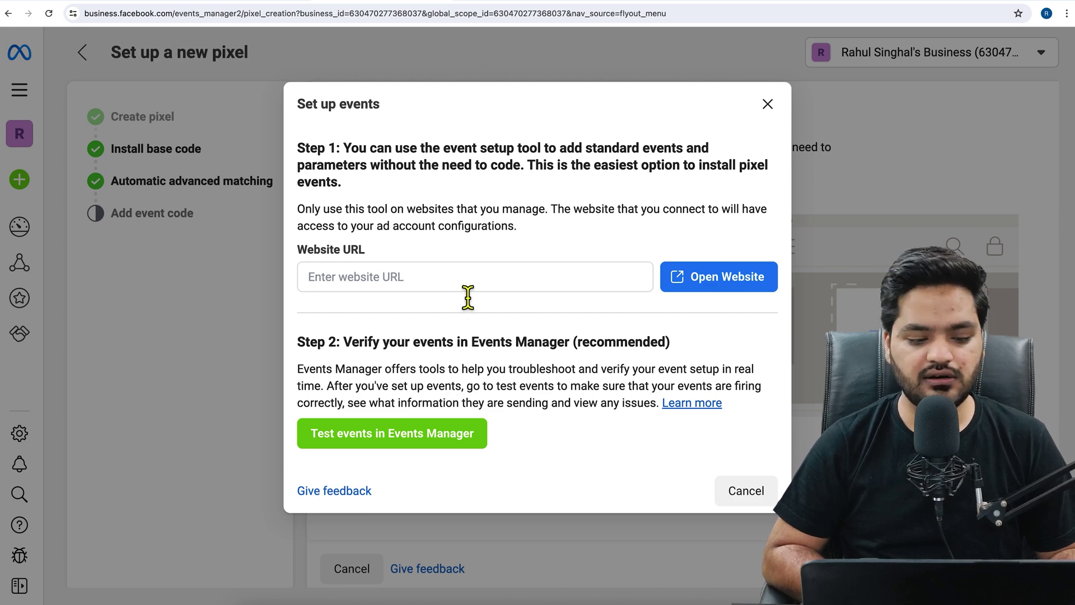
left_click(467, 294)
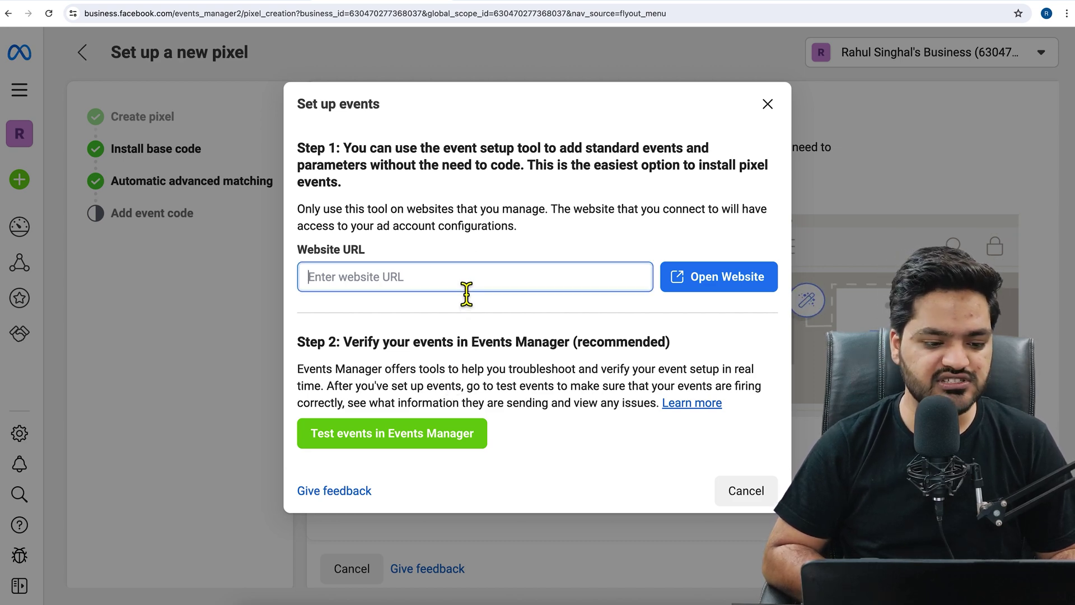
key("ctrl+Tab")
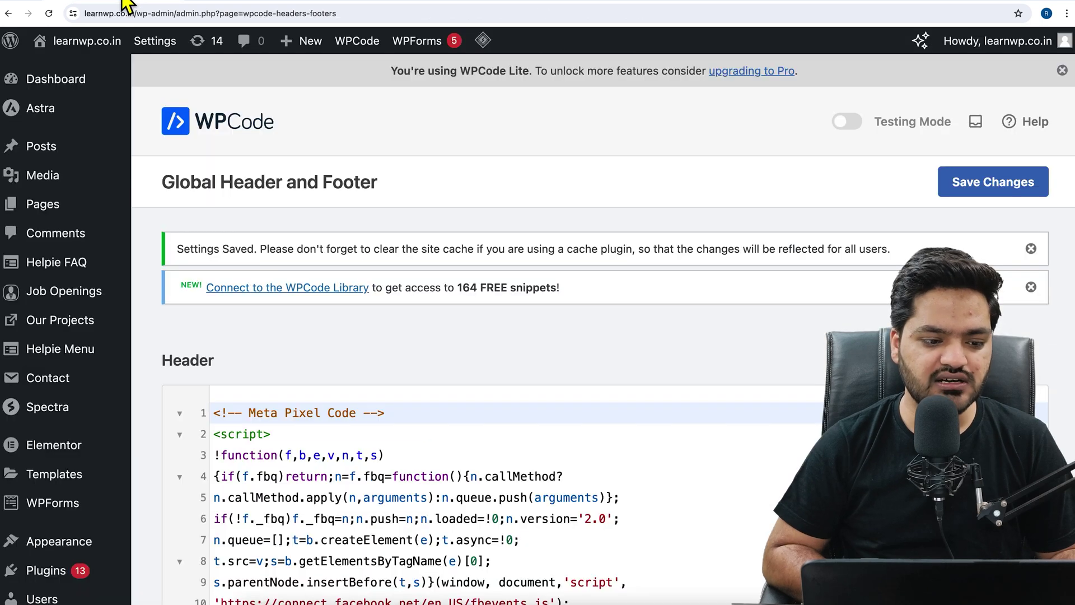
key("ctrl+Tab")
left_click(211, 17)
key("ctrl+c")
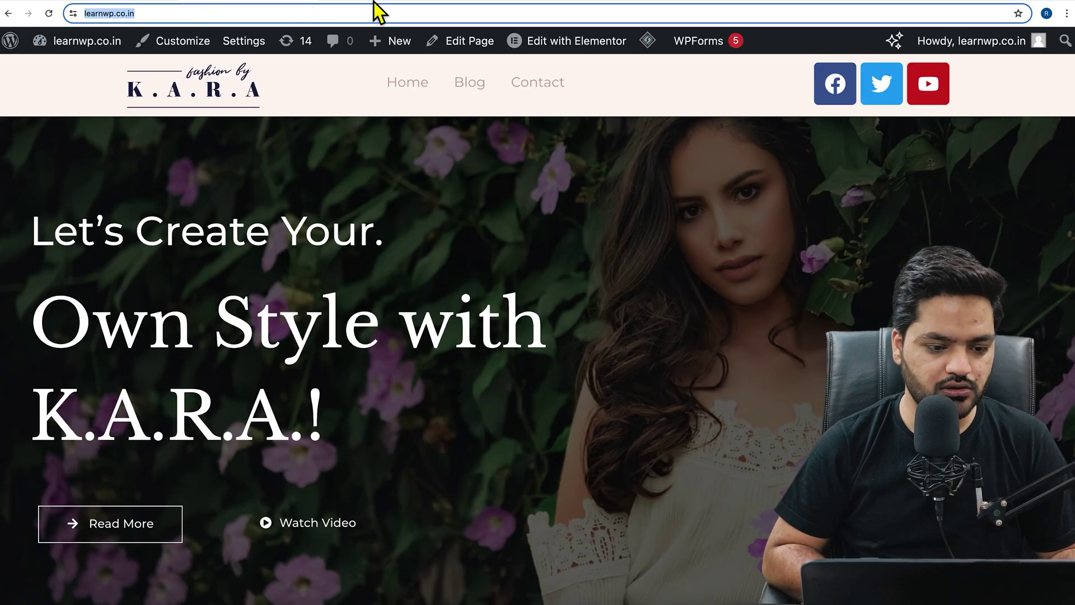
key("ctrl+shift+Tab")
key("ctrl+shift+Tab")
key("ctrl+v")
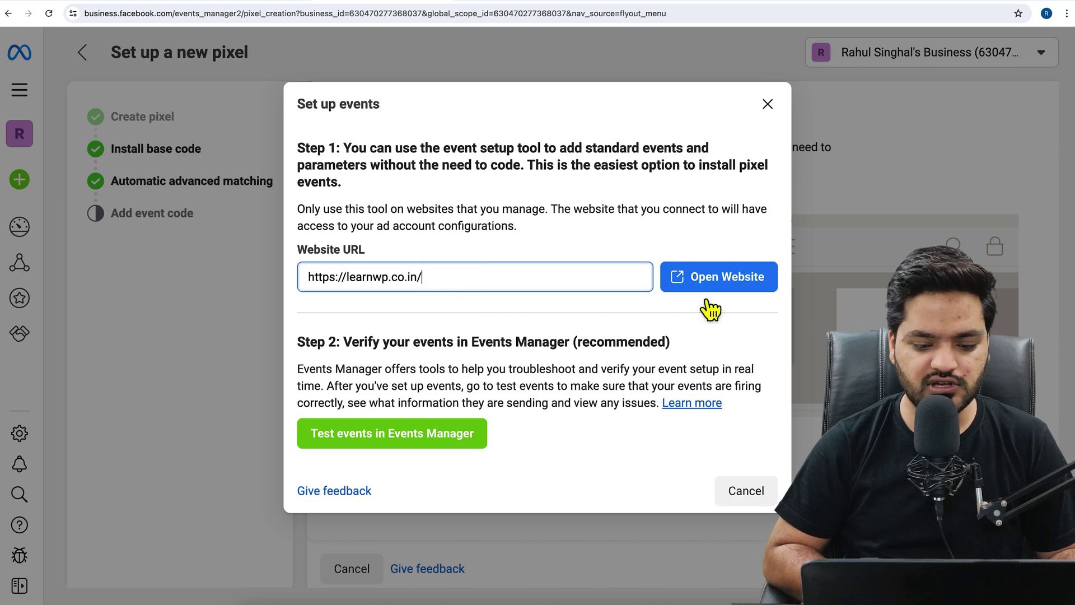
left_click(727, 291)
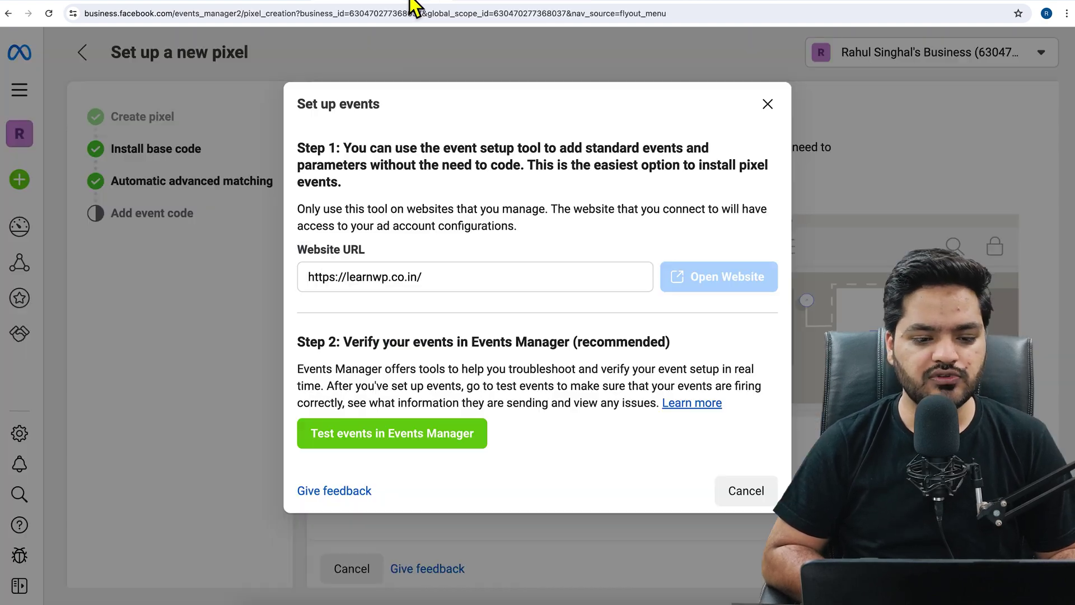
Step: Return to the Events Manager tab and close the Set up events dialog
left_click(411, 2)
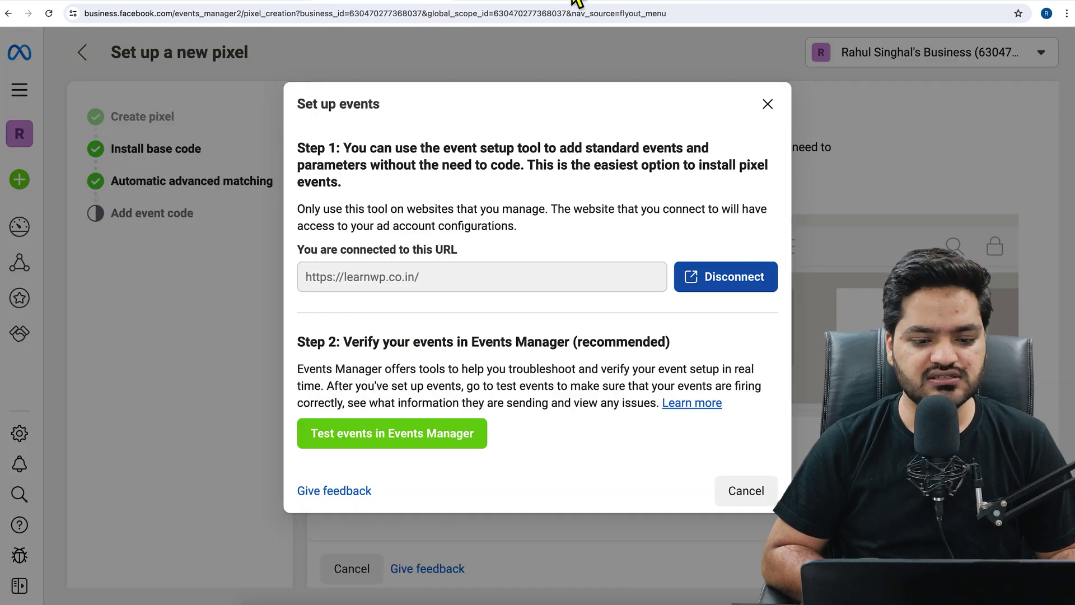
left_click(767, 104)
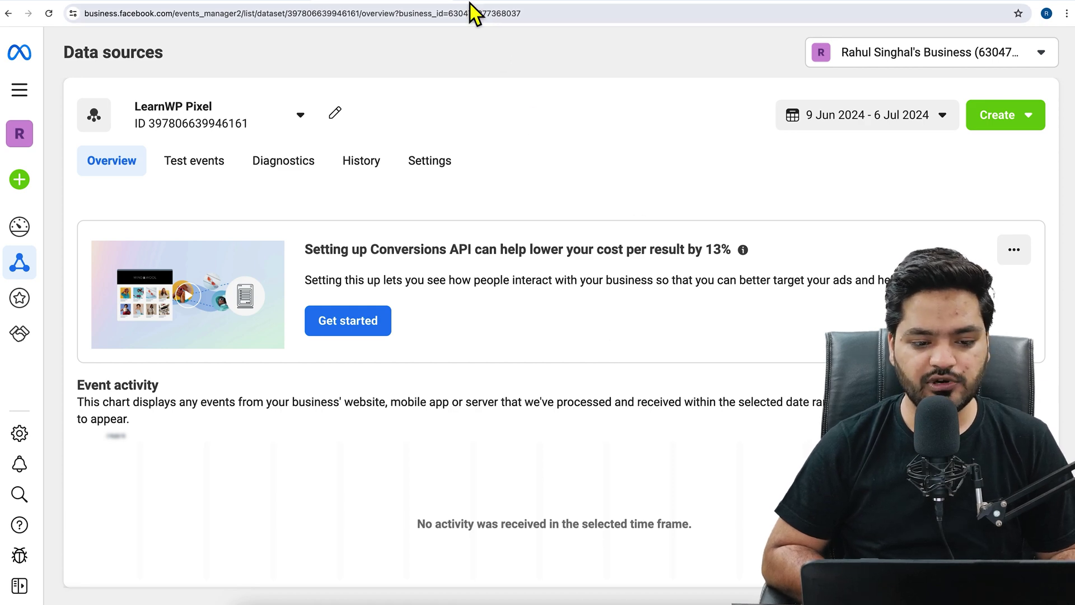
Step: Go to google.com in a new tab and search for 'pixelhealer'
key("ctrl+t")
type("google.com")
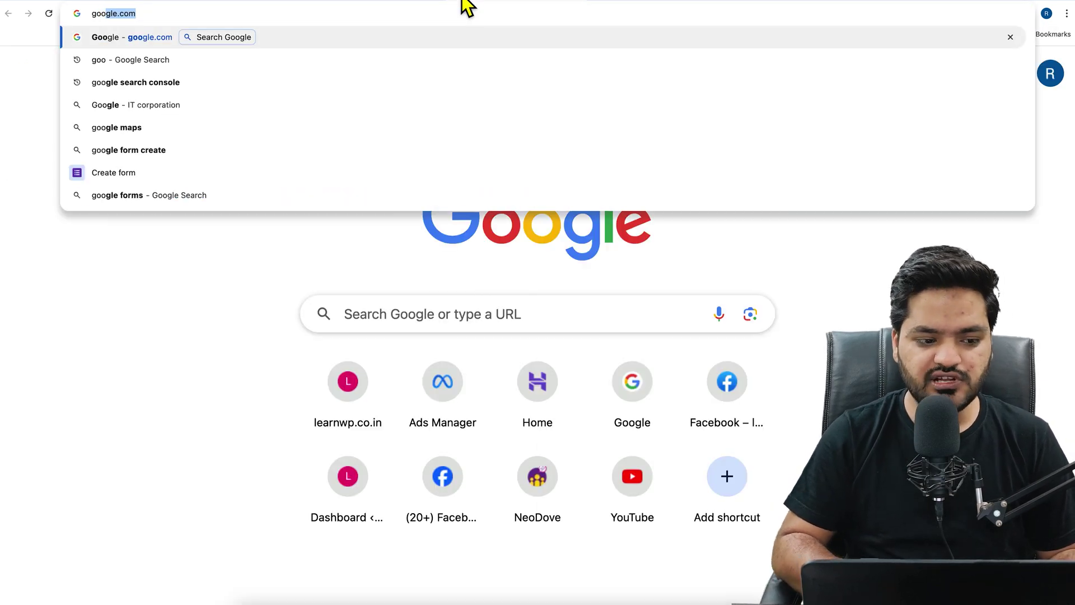
key("Return")
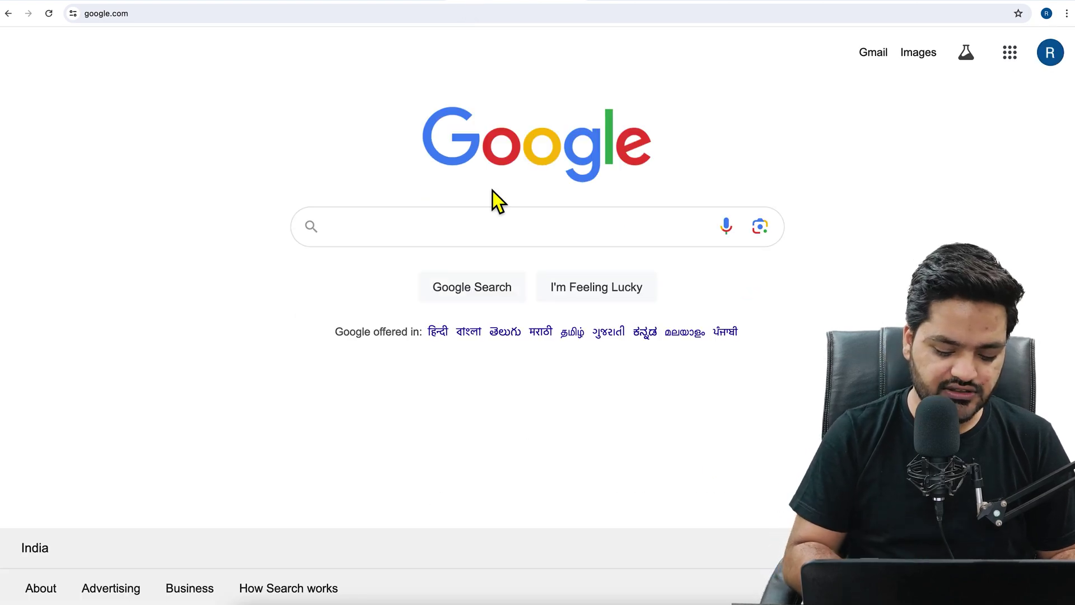
type("pixelhe")
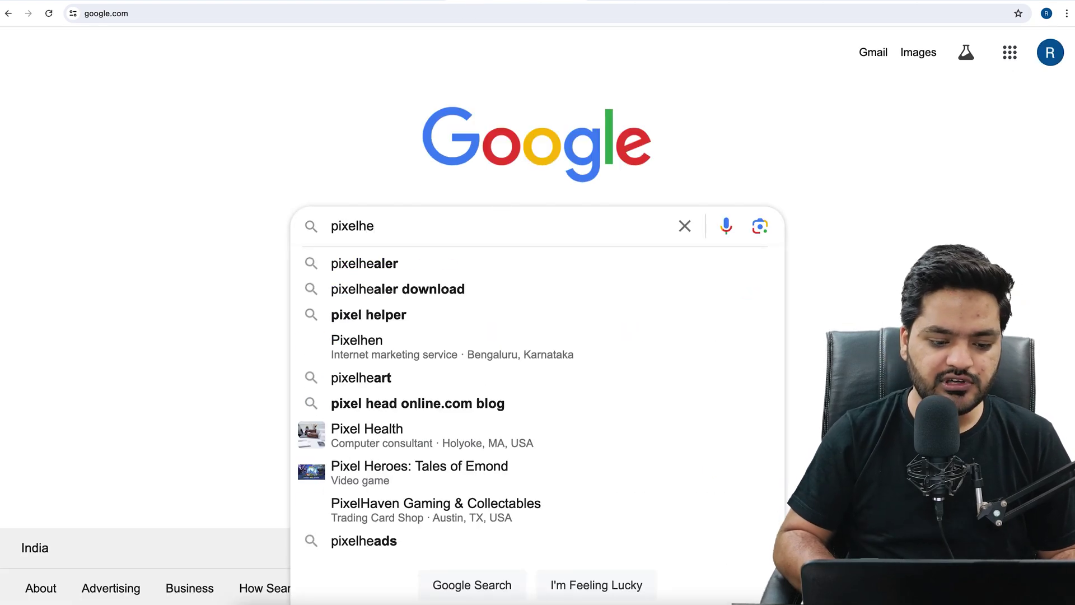
key("Down")
key("Return")
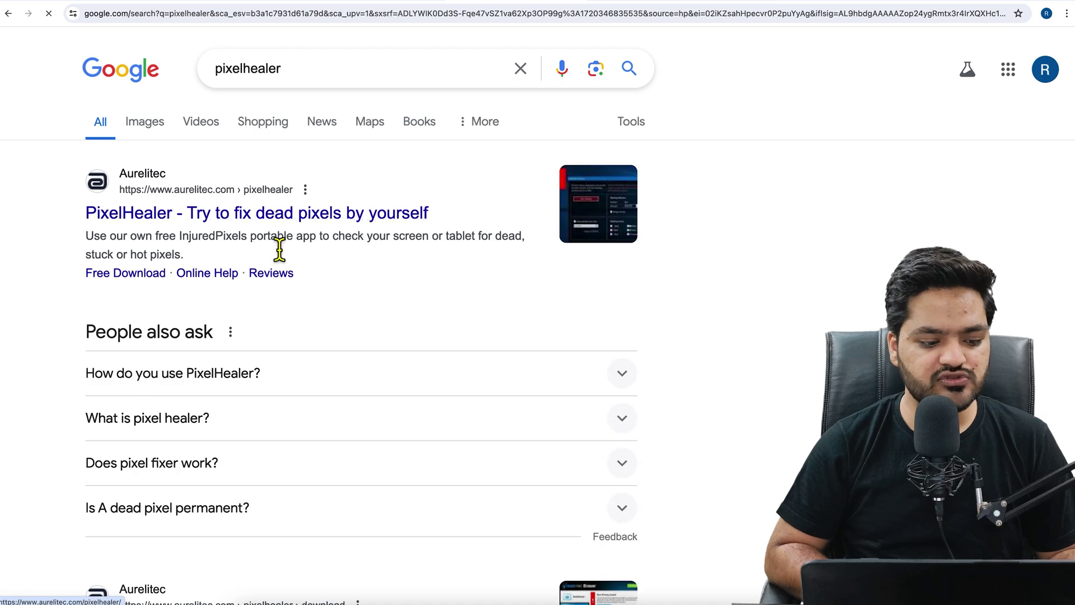
scroll(257, 247, "down", 1)
Step: Refine the search to 'pixelhealer chrome extension' and open the Meta Pixel Helper store result
left_click(367, 50)
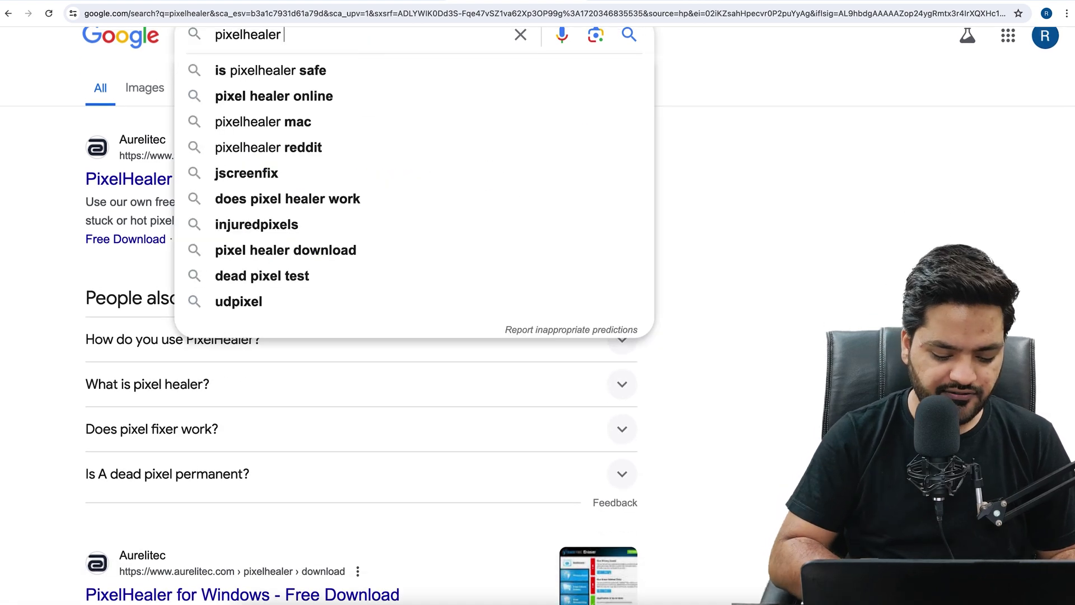
type("chr")
key("Down")
key("Return")
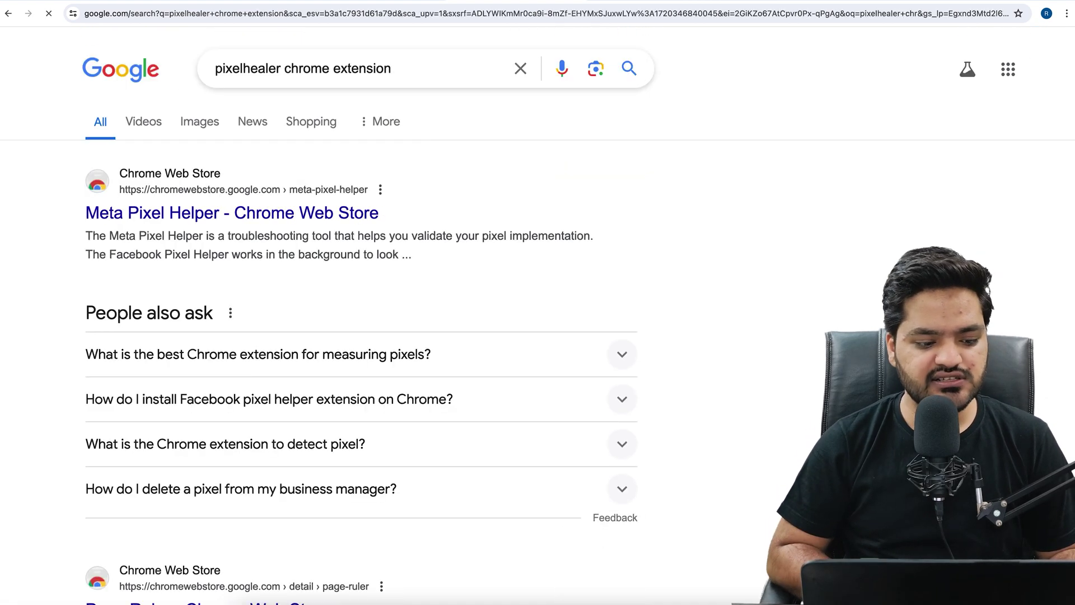
left_click(214, 225)
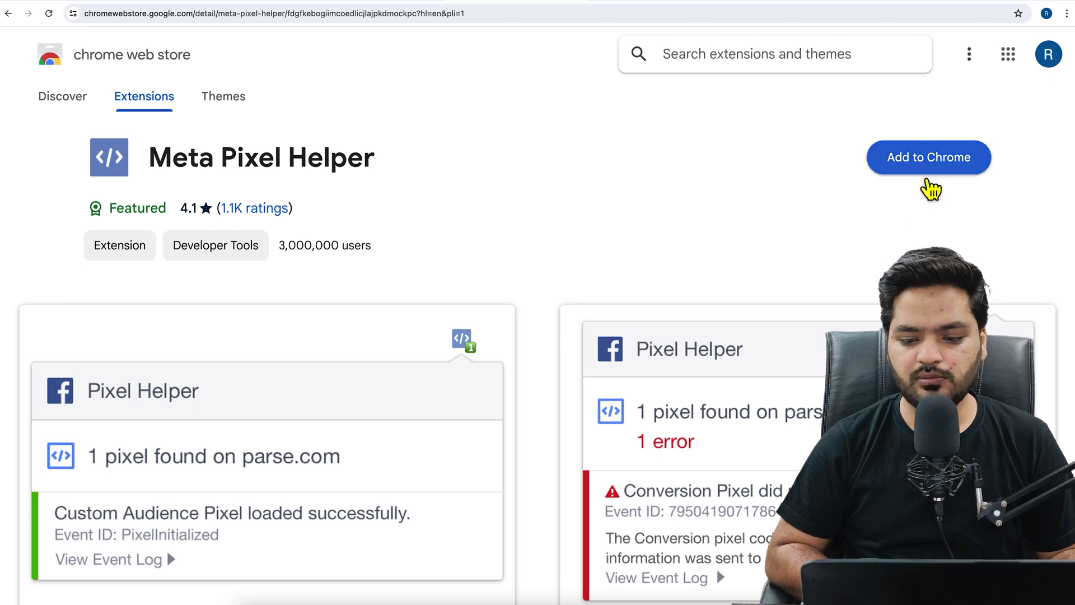
Step: Install the Meta Pixel Helper extension in Chrome from the Chrome Web Store
left_click(926, 171)
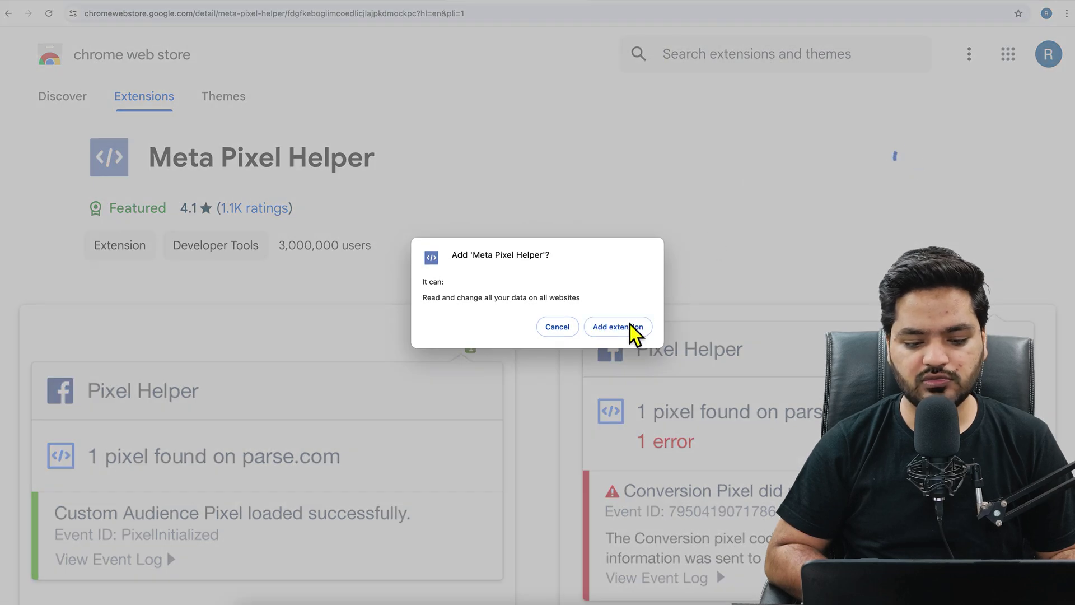
left_click(630, 325)
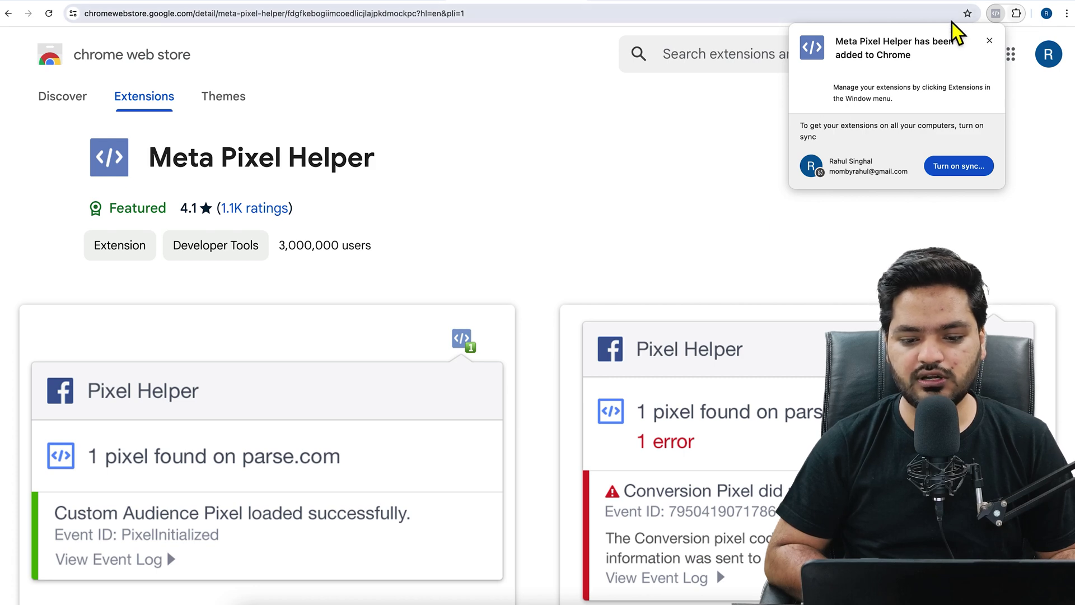
Step: Reload learnwp.co.in and check Meta Pixel Helper reports one pixel with PageView, then return to Events Manager
left_click(205, 13)
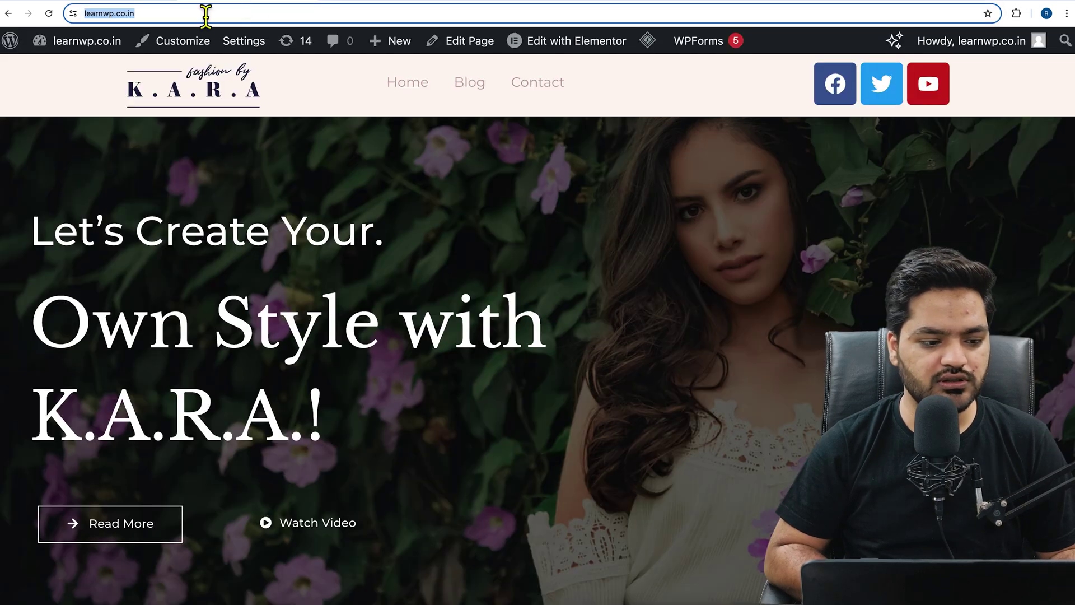
left_click(49, 13)
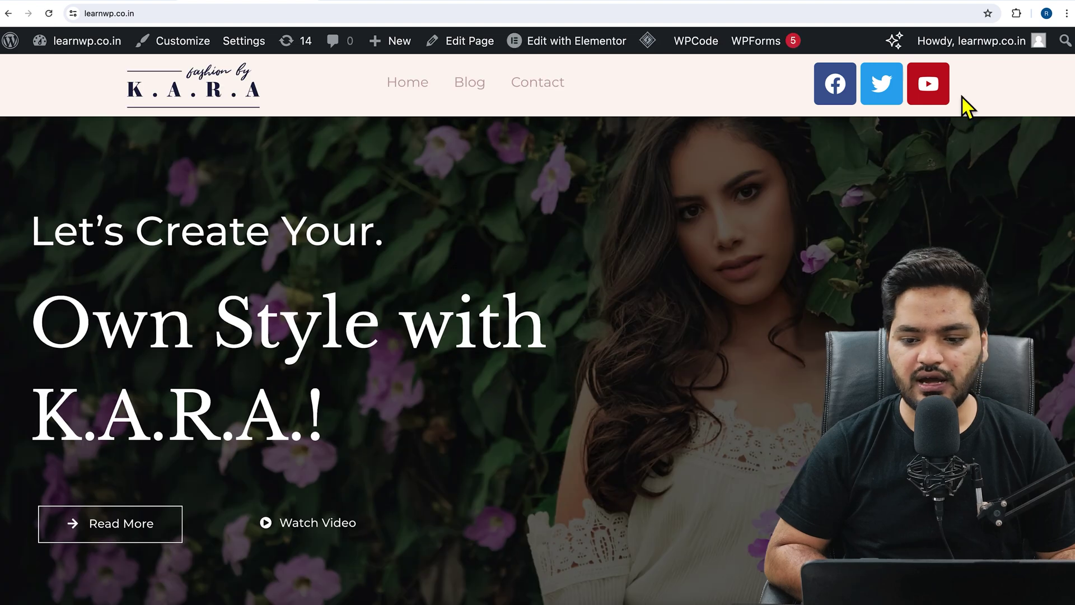
left_click(1016, 13)
left_click(927, 110)
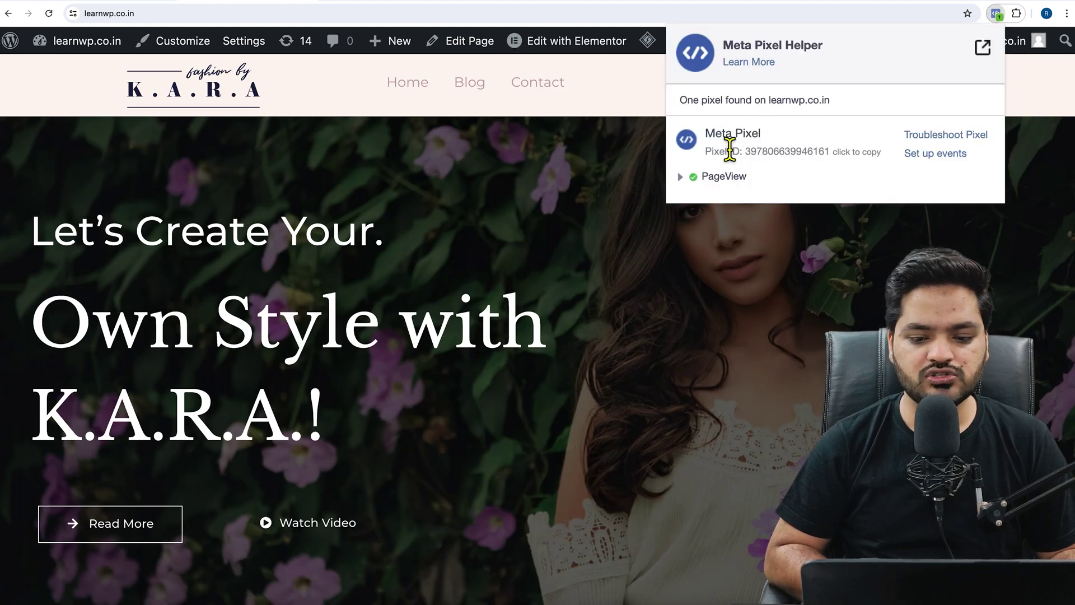
left_click_drag(689, 108, 830, 110)
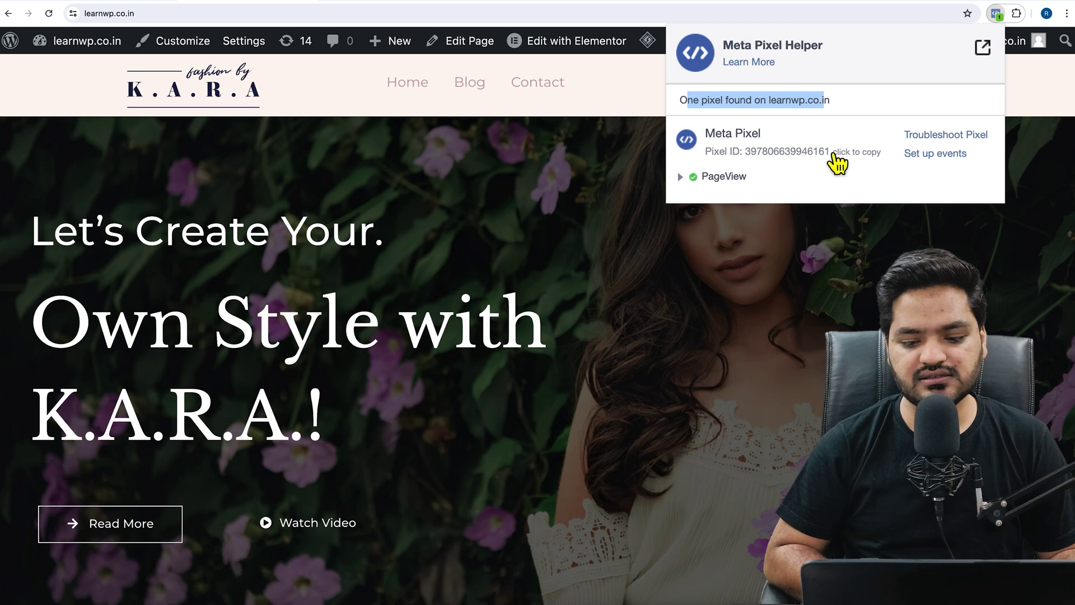
left_click(372, 5)
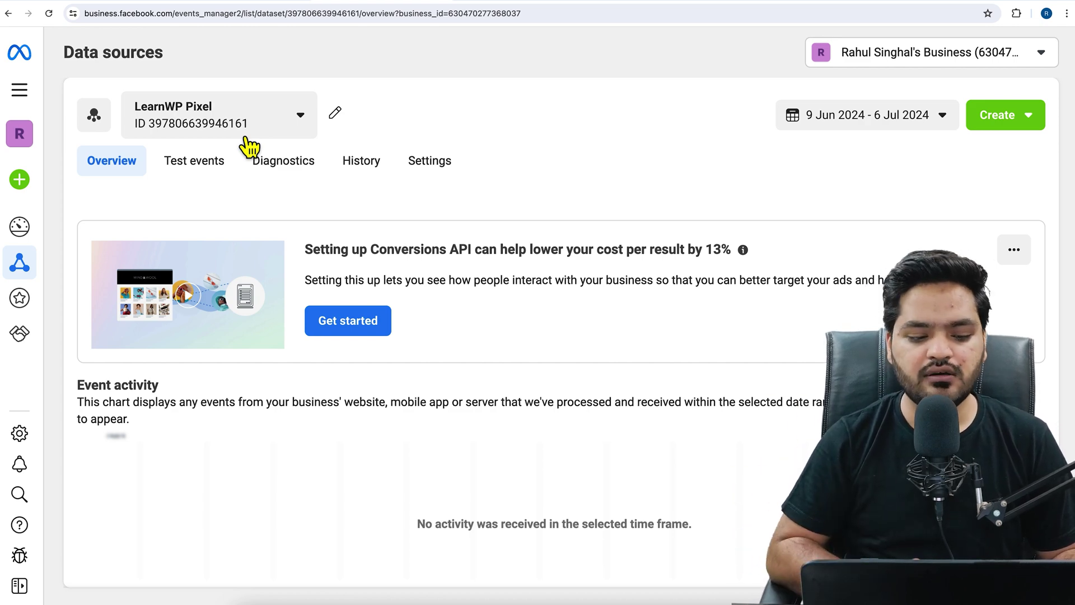
scroll(296, 362, "down", 4)
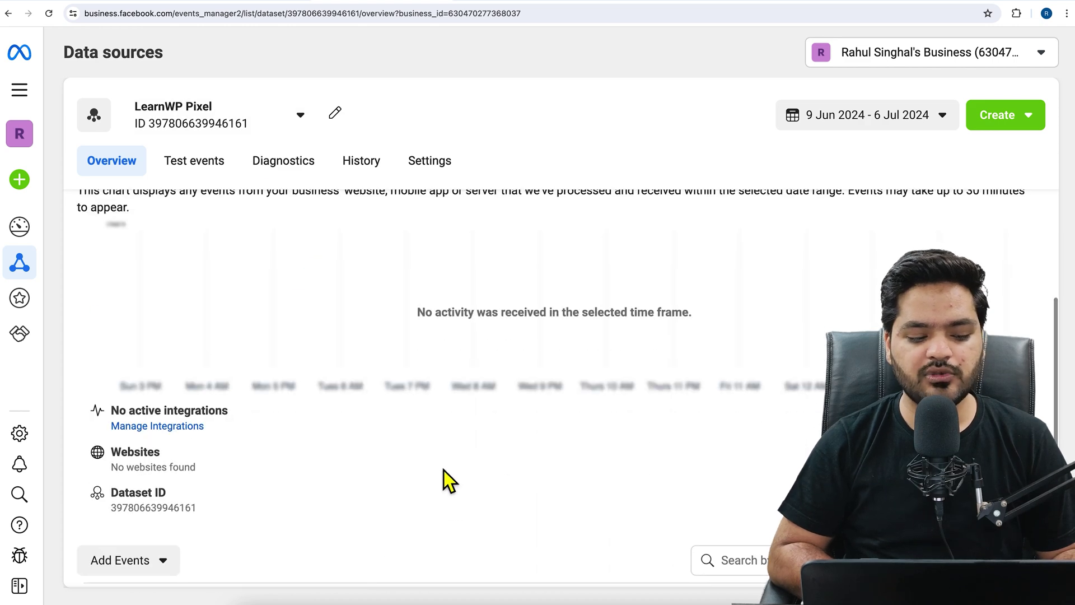